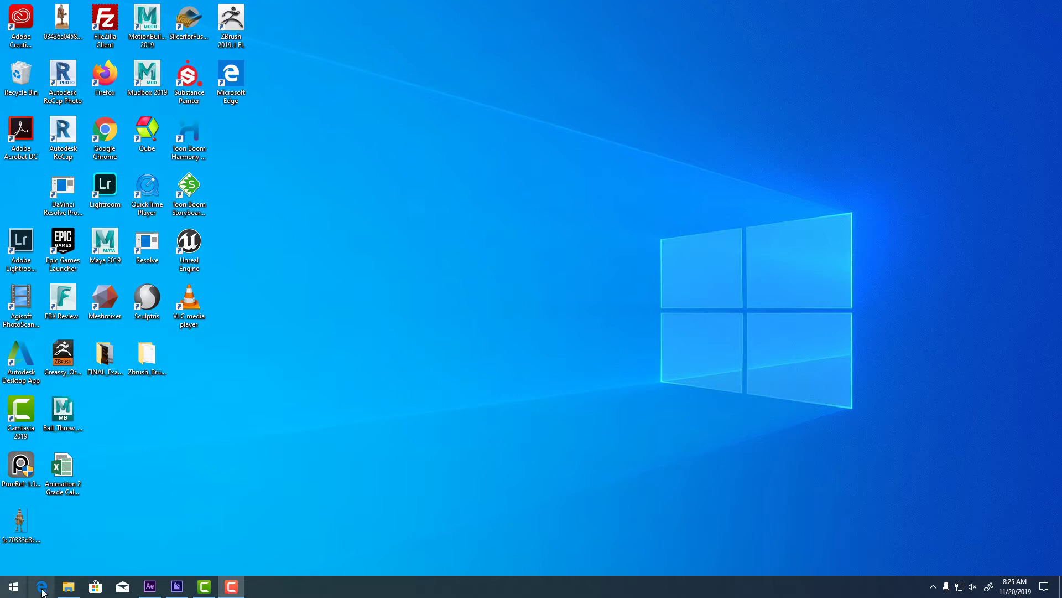
# Open the reference MP4 from Media-IO (M:) in QuickTime Player using File Explorer's Open with menu.
pyautogui.click(68, 586)
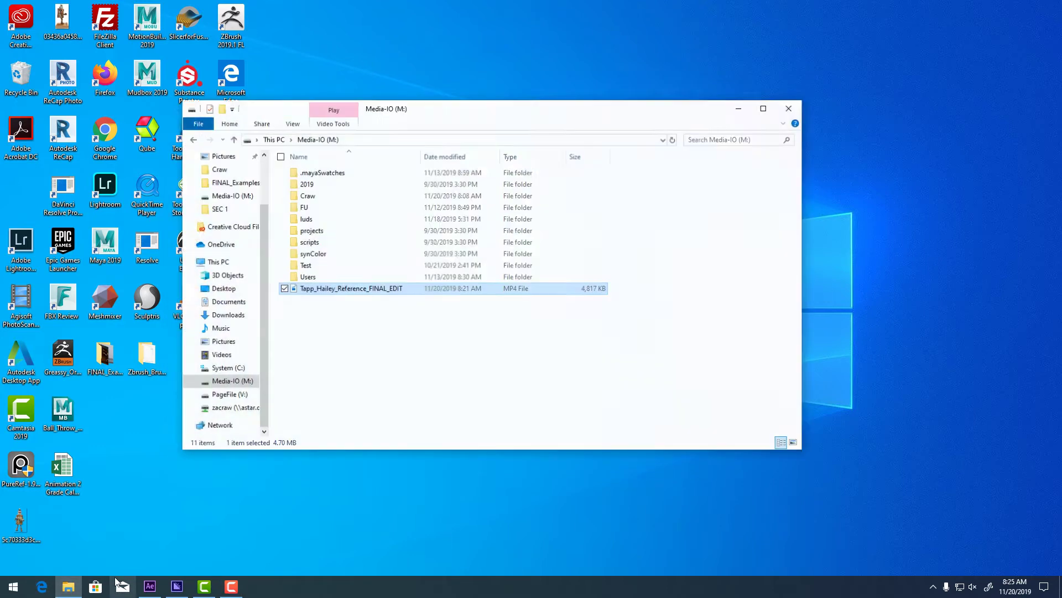
pyautogui.rightClick(438, 336)
pyautogui.moveTo(432, 344)
pyautogui.click(575, 329)
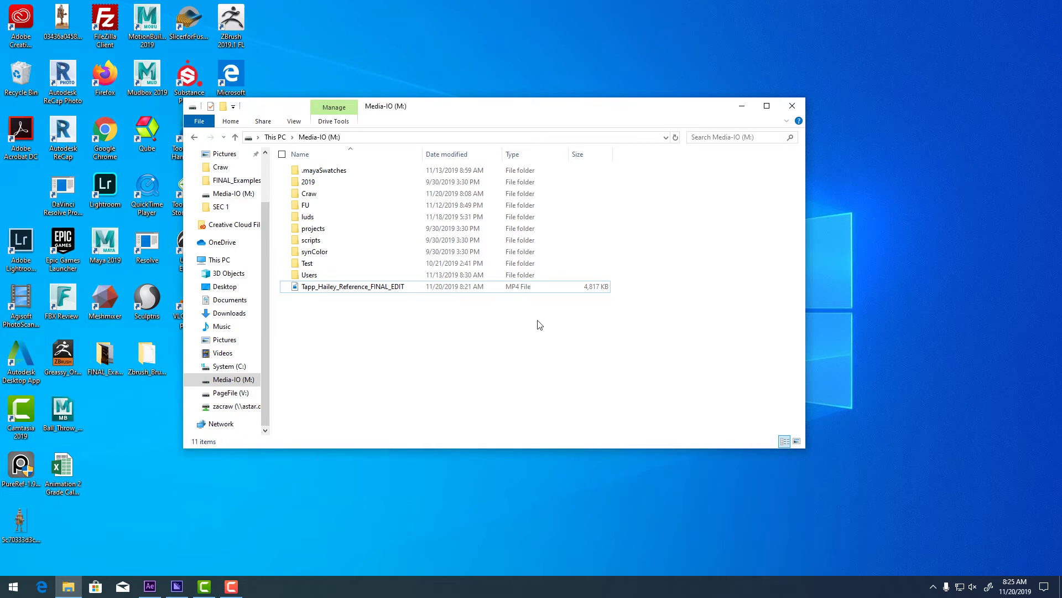
pyautogui.click(327, 286)
pyautogui.rightClick(327, 286)
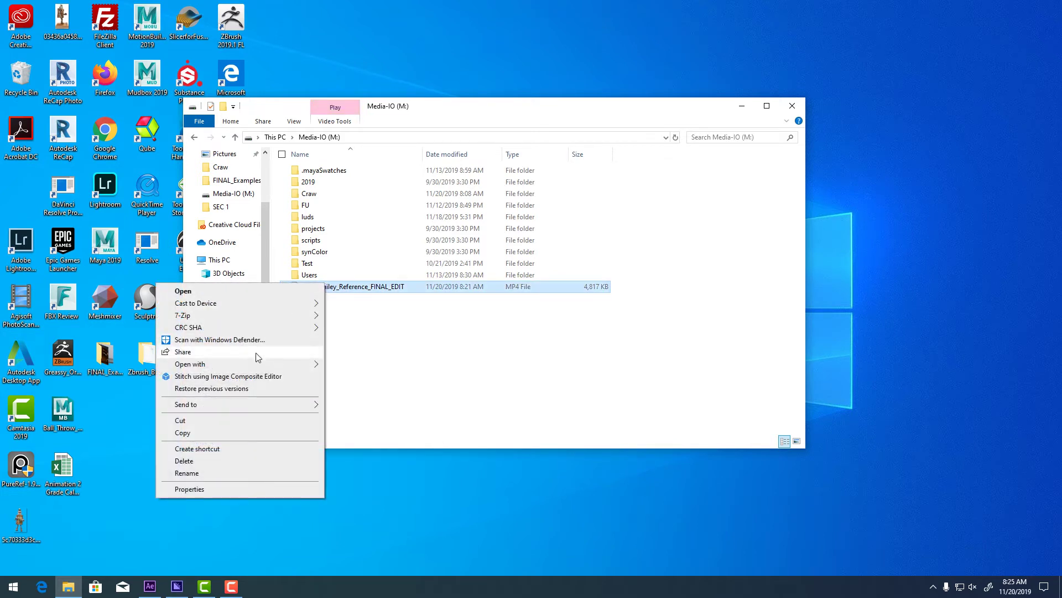
pyautogui.moveTo(257, 364)
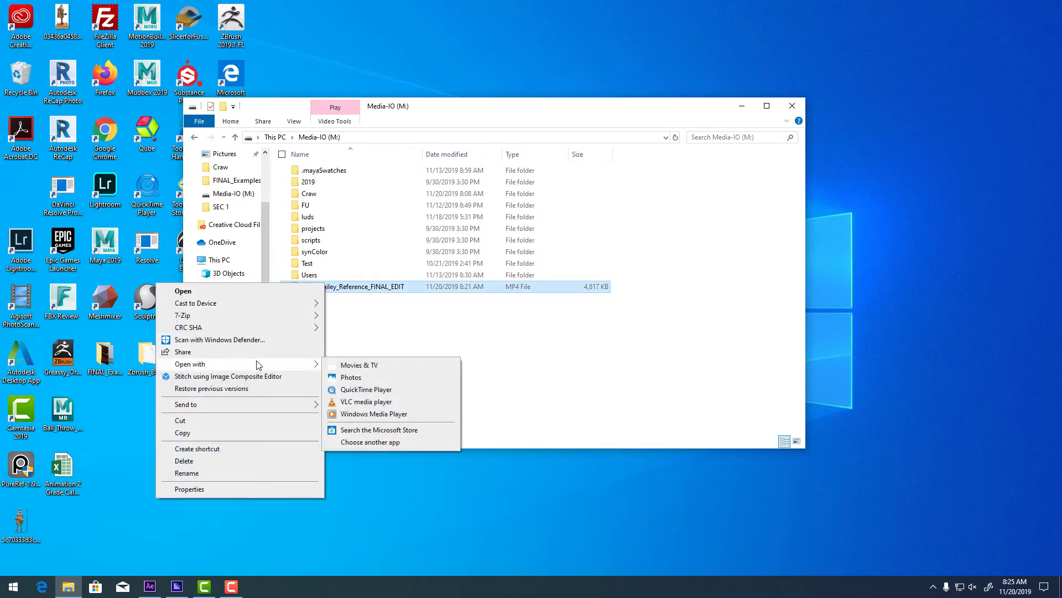
pyautogui.click(366, 389)
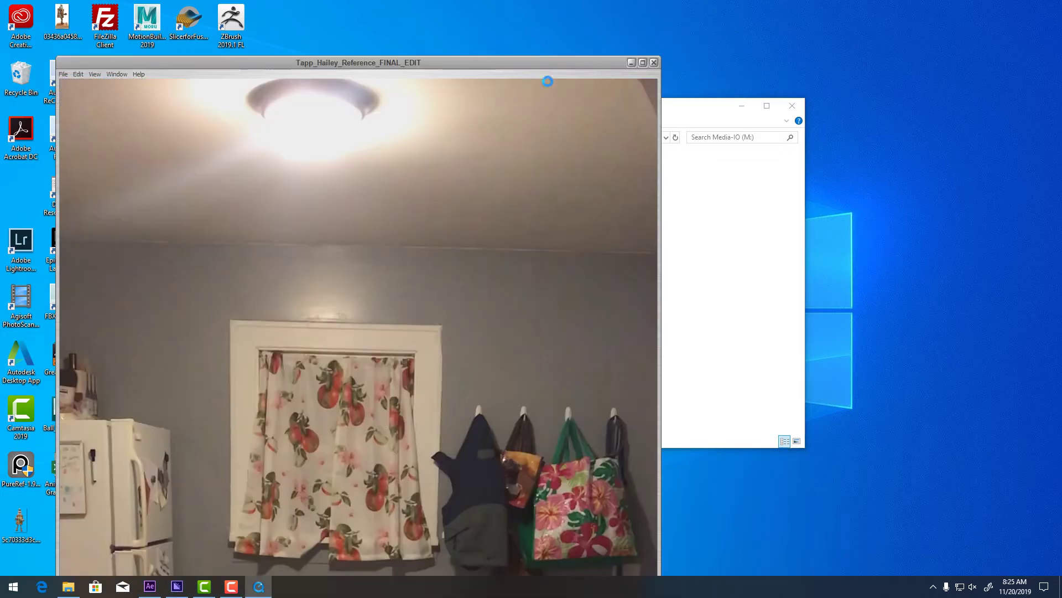
pyautogui.moveTo(494, 67); pyautogui.dragTo(592, 76)
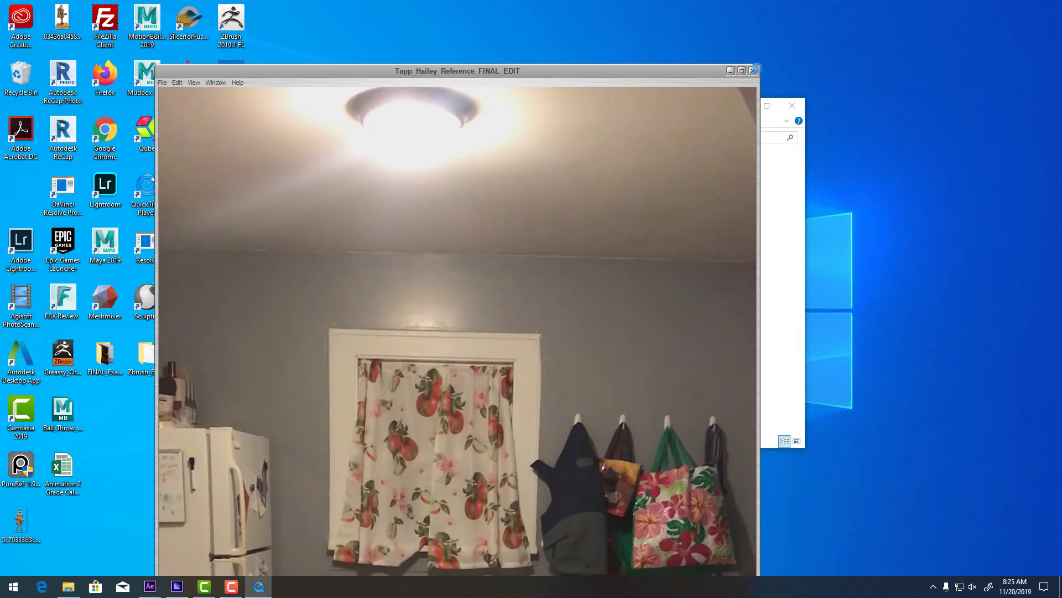
# Set the QuickTime window to actual size at the desktop's top-right and minimize File Explorer.
pyautogui.click(742, 71)
pyautogui.moveTo(553, 25); pyautogui.dragTo(891, 12)
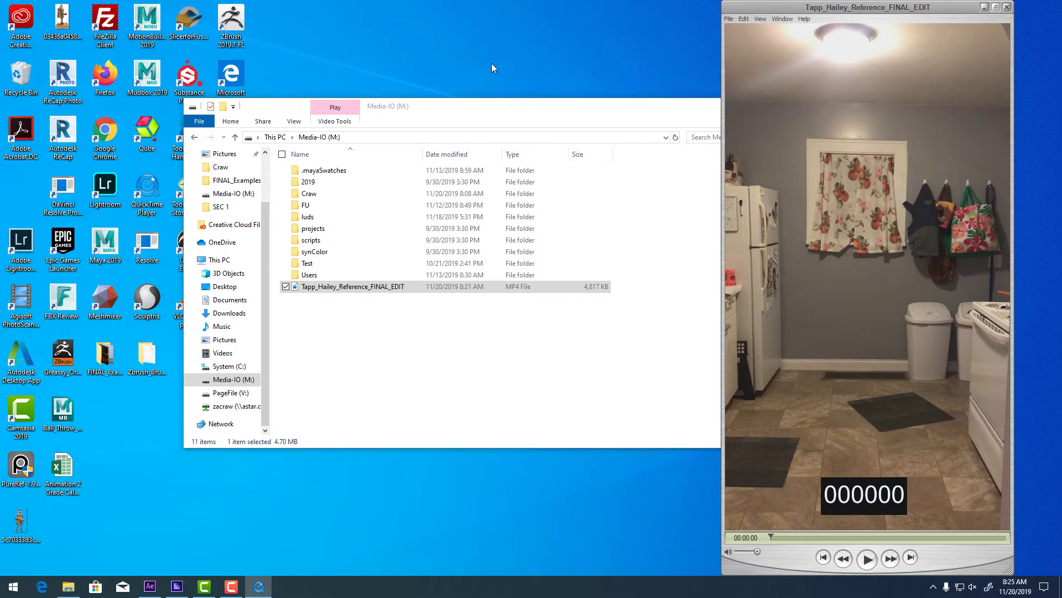
pyautogui.moveTo(509, 111); pyautogui.dragTo(387, 172)
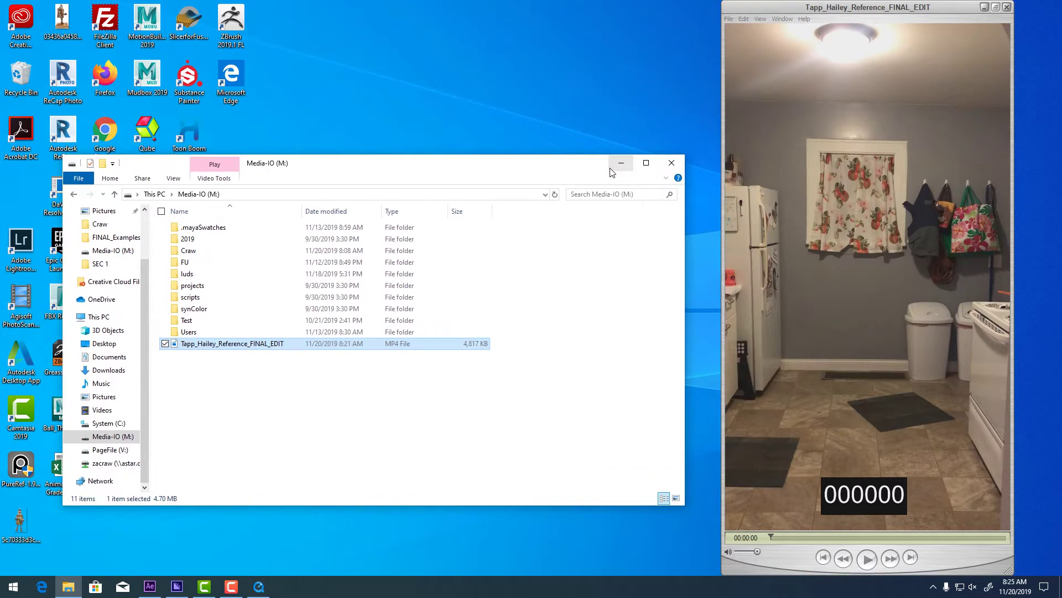
pyautogui.click(621, 162)
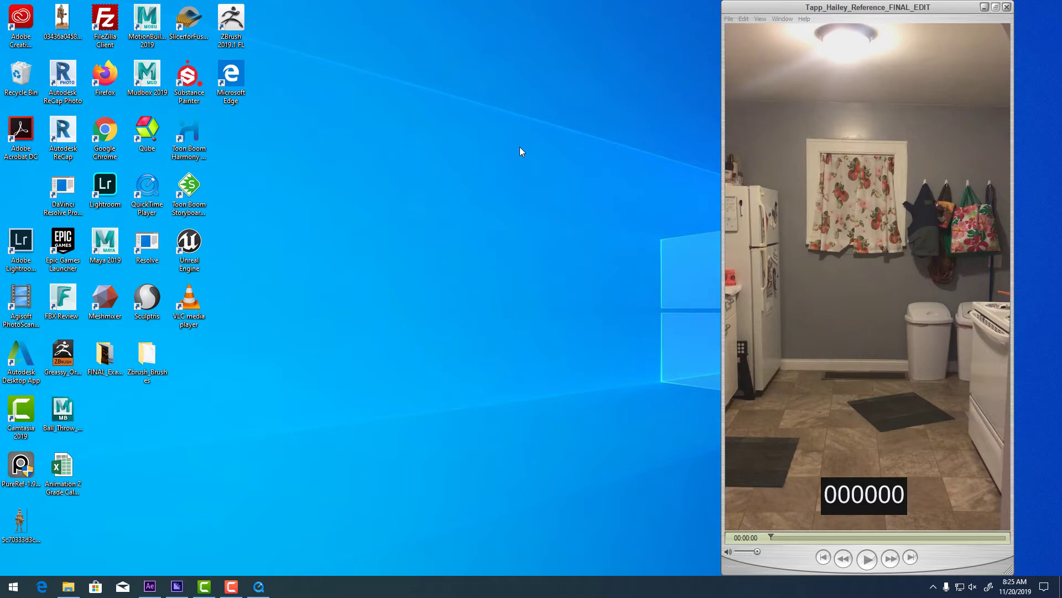
pyautogui.press('super')
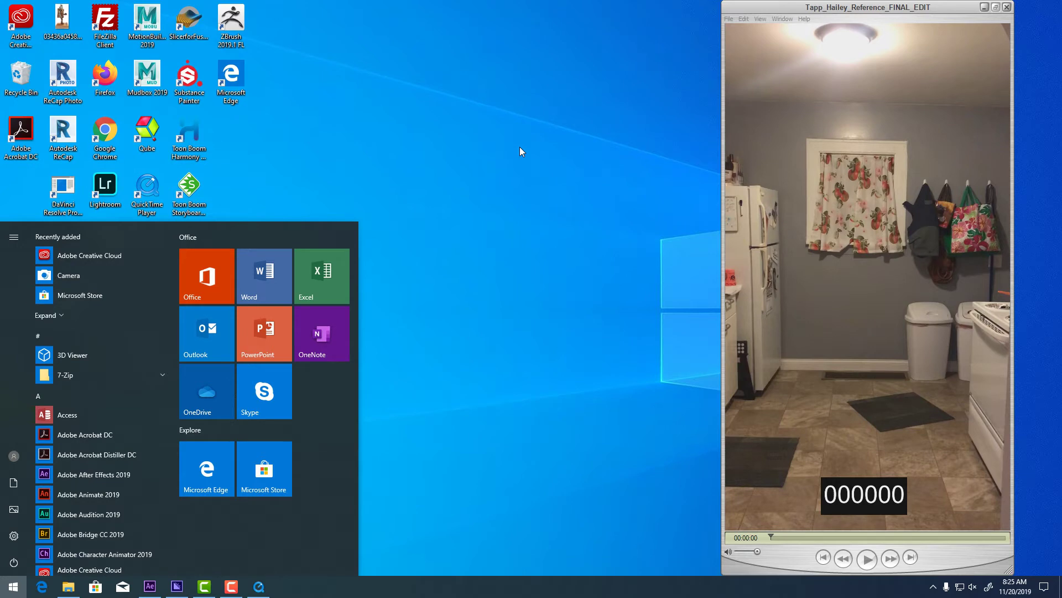
# Search 'note' in the Start menu and launch a new blank Notepad window.
pyautogui.write('word')
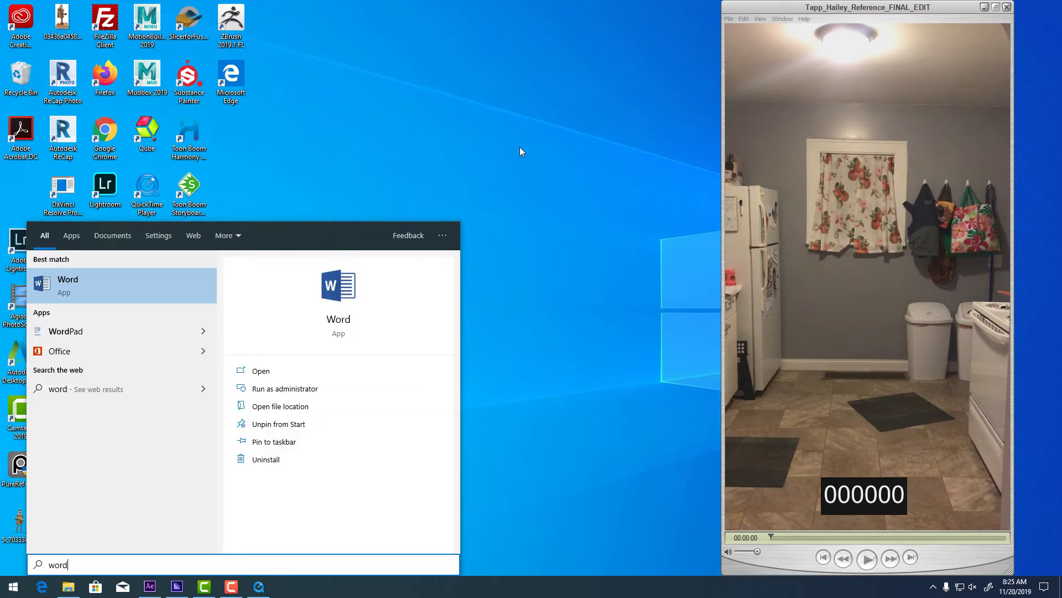
pyautogui.press('BackSpace')
pyautogui.press('BackSpace')
pyautogui.press('BackSpace')
pyautogui.press('BackSpace')
pyautogui.write('note')
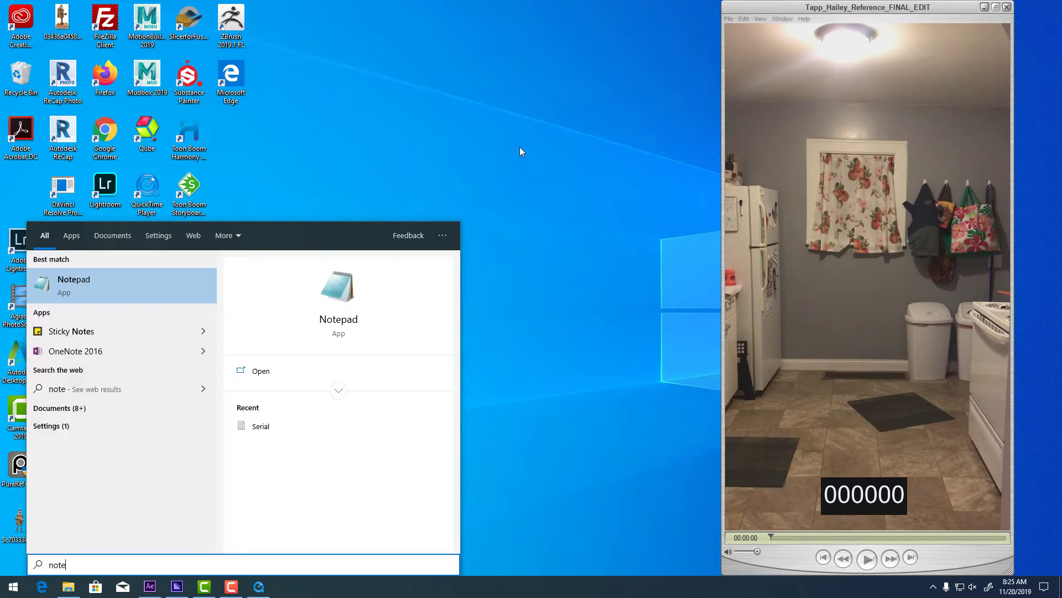
pyautogui.click(95, 293)
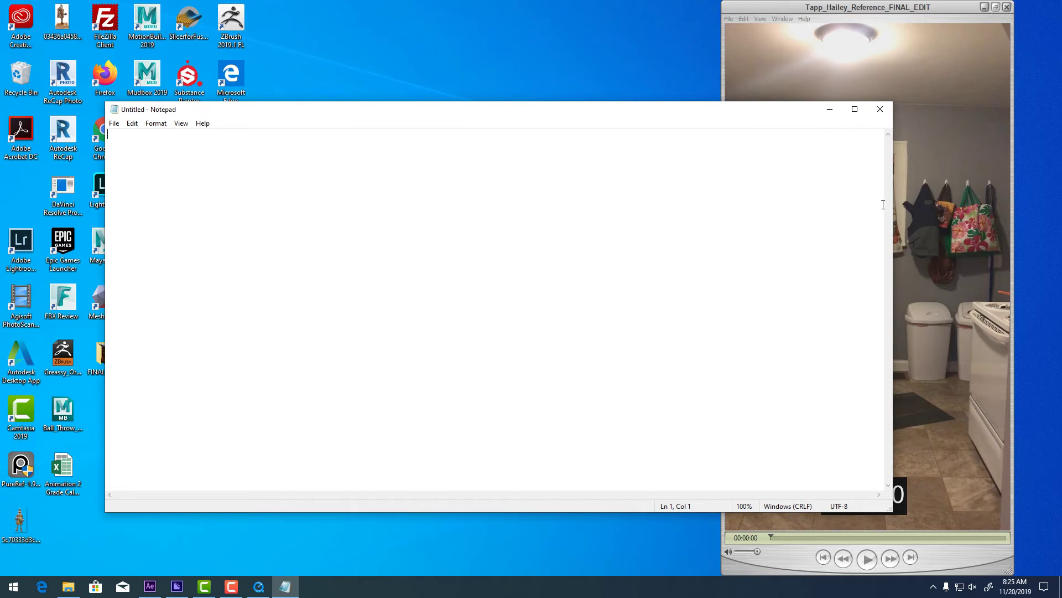
# Narrow the Notepad window, type the heading 'Blocking Pass 1', and scrub the video to preview.
pyautogui.moveTo(892, 209); pyautogui.dragTo(505, 207)
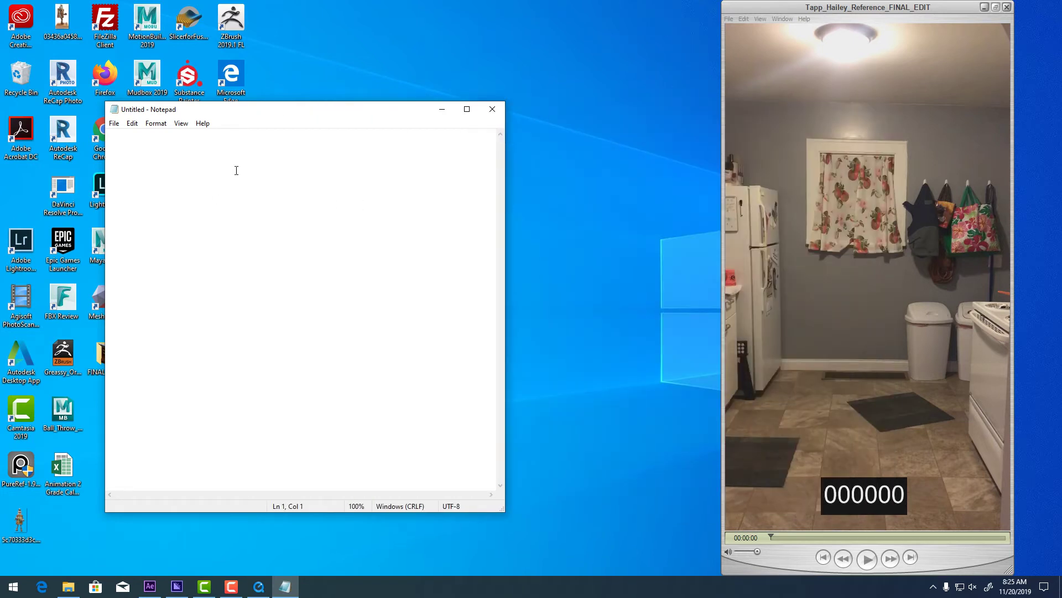
pyautogui.write('Blocking Pass 1')
pyautogui.moveTo(772, 533); pyautogui.dragTo(809, 537)
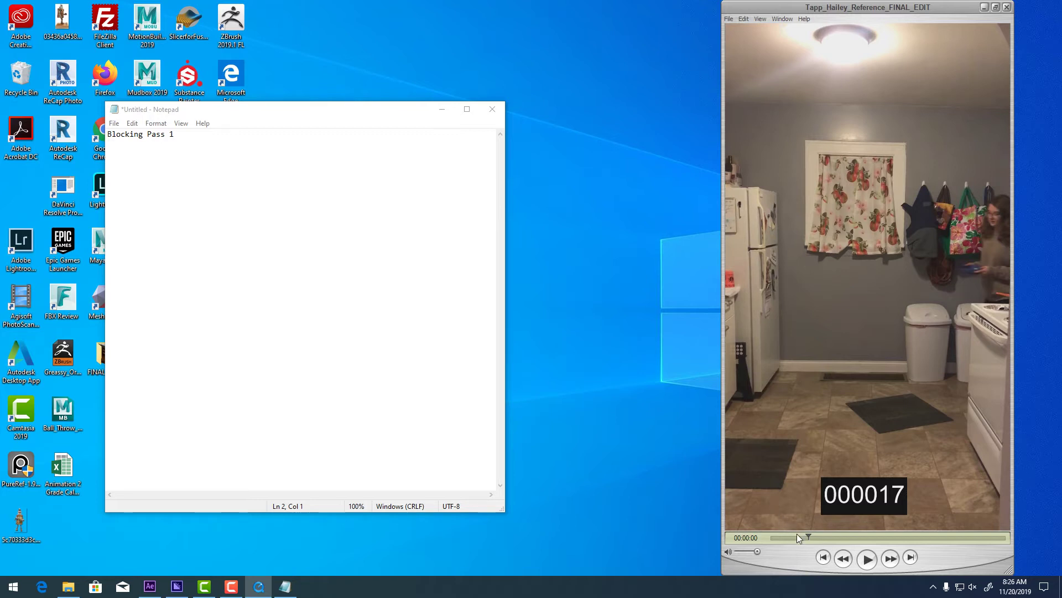
# Rewind the video to its first frame and enter 0 under the heading.
pyautogui.click(771, 537)
pyautogui.click(273, 267)
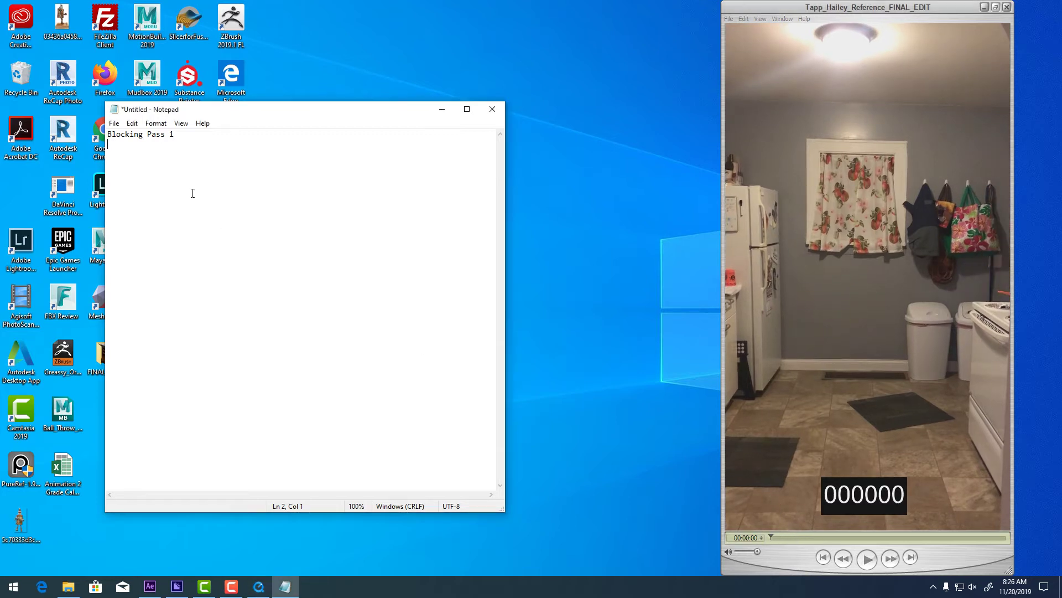
pyautogui.write('0')
# Scrub and step the video frame by frame until it rests on frame 27.
pyautogui.moveTo(773, 536); pyautogui.dragTo(831, 560)
pyautogui.click(824, 558)
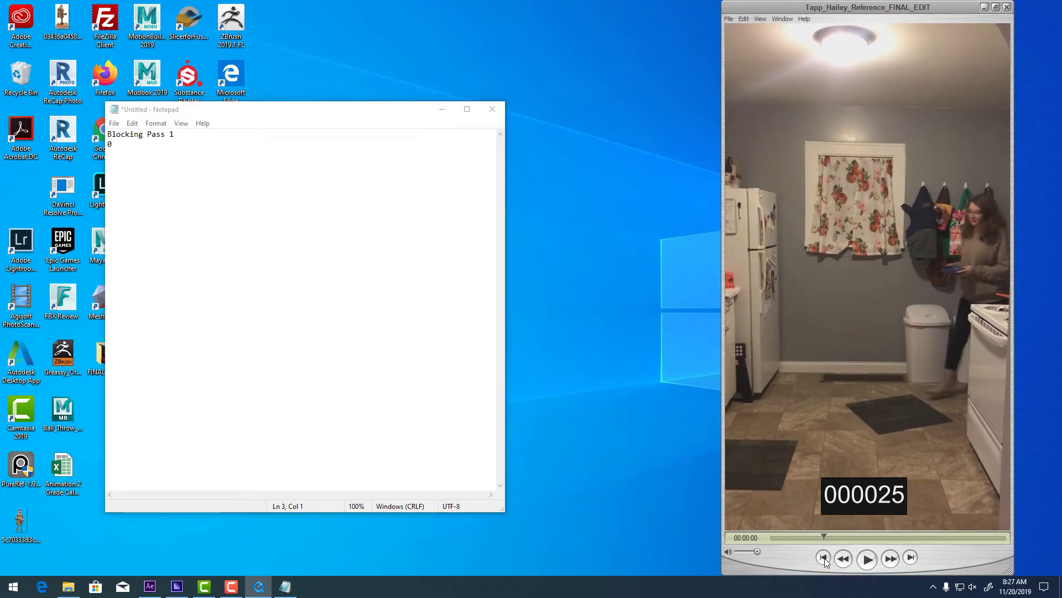
pyautogui.press('Right')
pyautogui.press('Right')
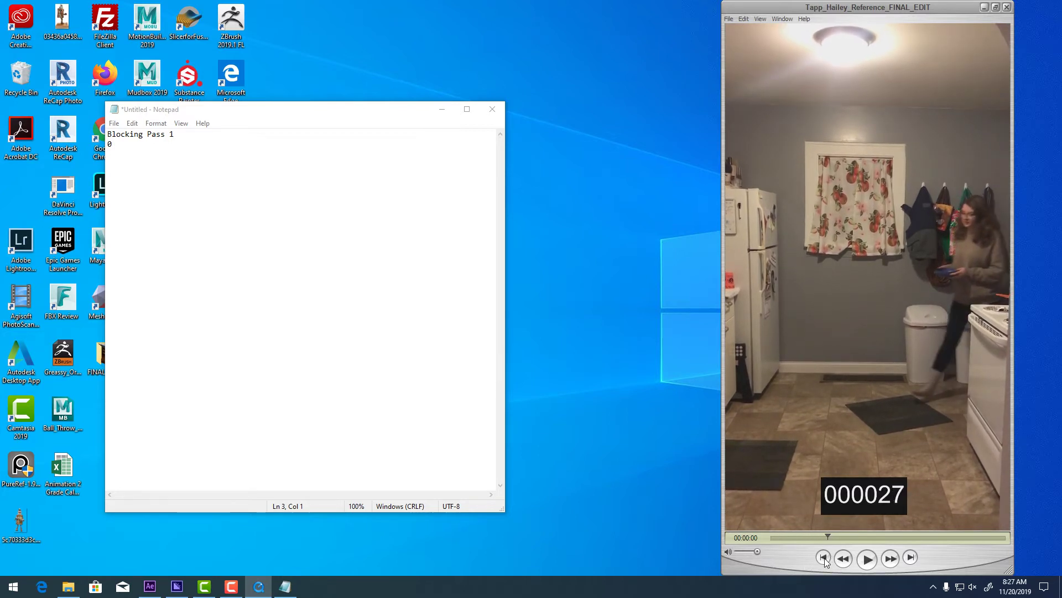
pyautogui.press('Right')
pyautogui.click(824, 559)
pyautogui.press('Right')
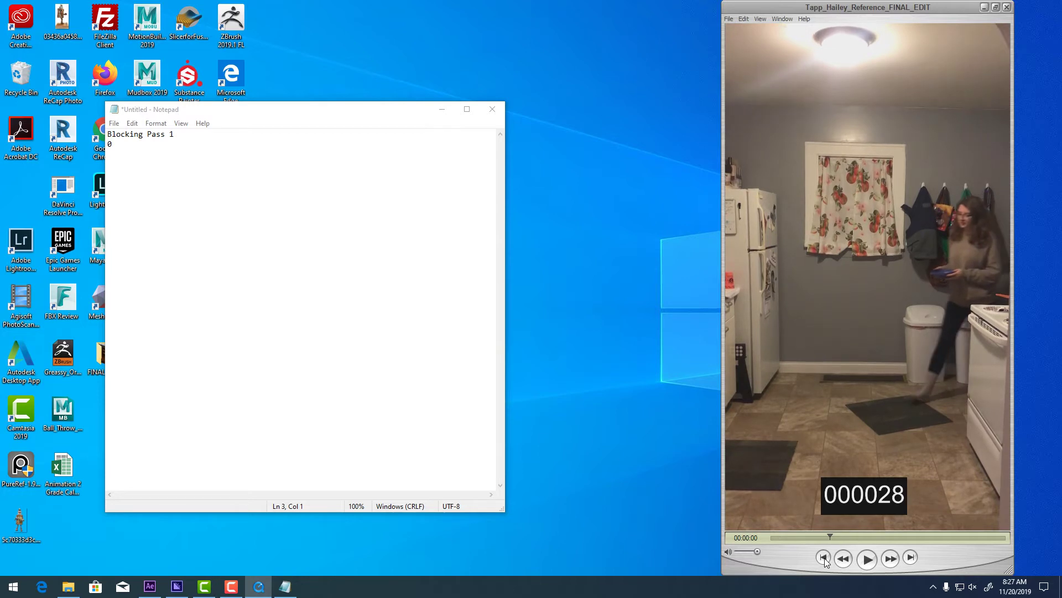
pyautogui.click(824, 558)
pyautogui.click(824, 559)
pyautogui.press('Right')
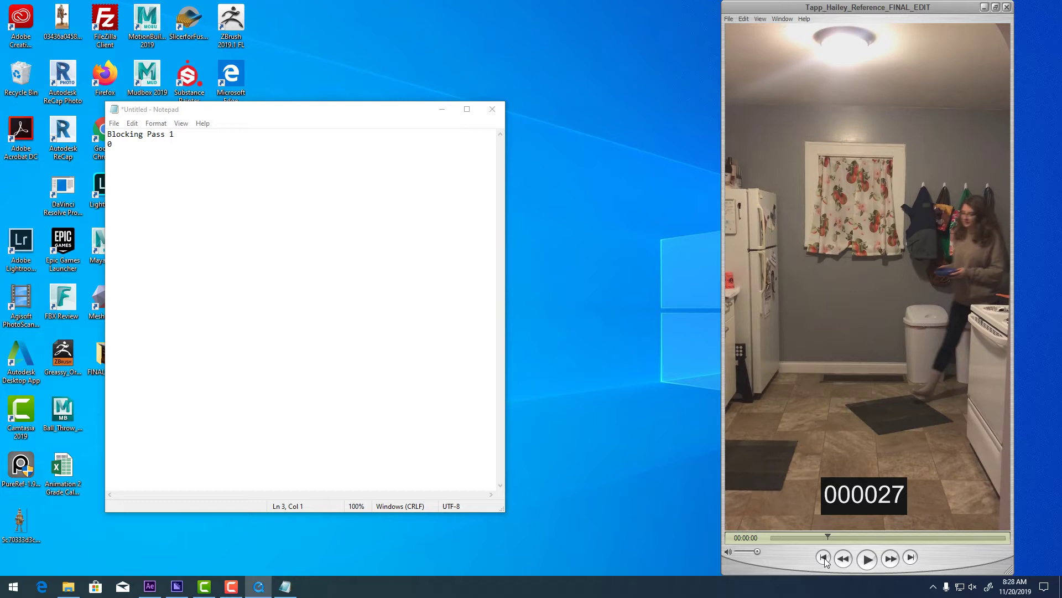
pyautogui.click(197, 156)
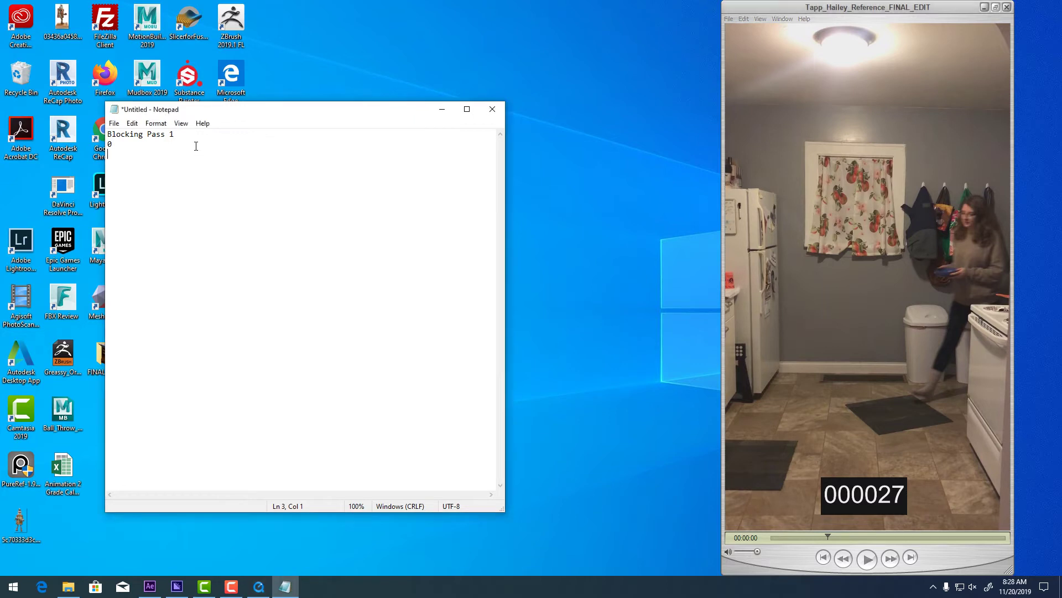
# Enter 27 in the notes, then scrub and step the video to frame 51.
pyautogui.write('27')
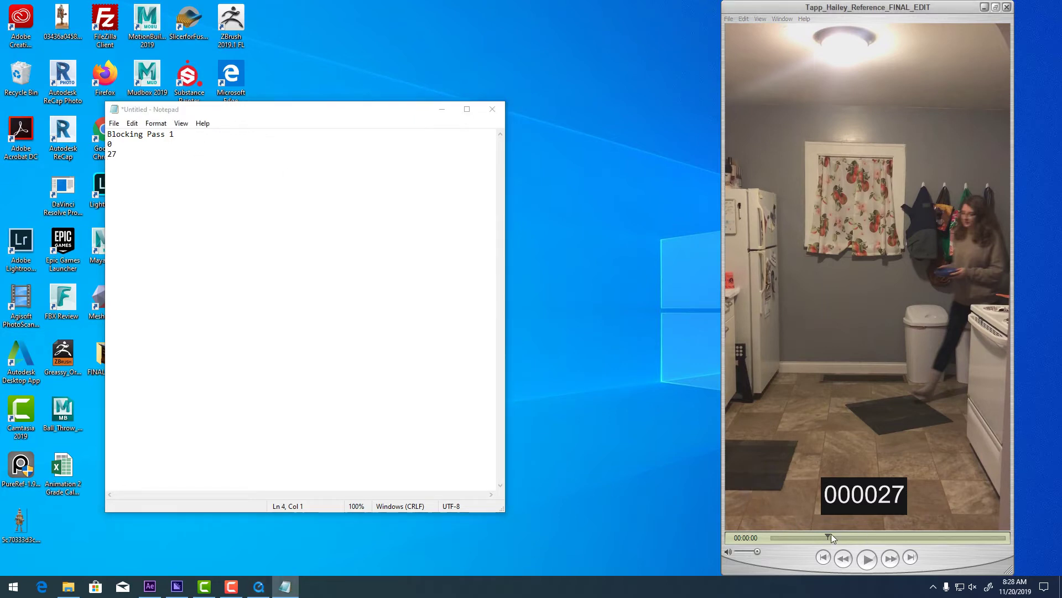
pyautogui.moveTo(831, 533); pyautogui.dragTo(880, 519)
pyautogui.press('Left')
pyautogui.press('Left')
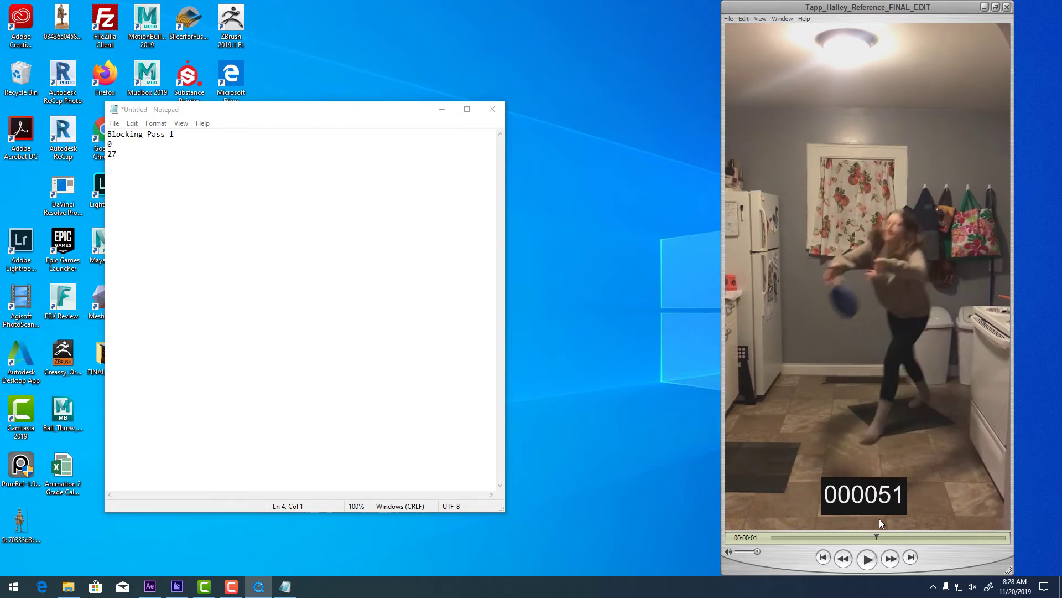
pyautogui.press('Right')
pyautogui.press('Left')
pyautogui.press('Left')
pyautogui.press('Left')
pyautogui.press('Right')
pyautogui.press('Right')
pyautogui.press('Right')
pyautogui.press('Right')
pyautogui.press('Left')
pyautogui.press('Left')
pyautogui.press('Left')
pyautogui.press('Left')
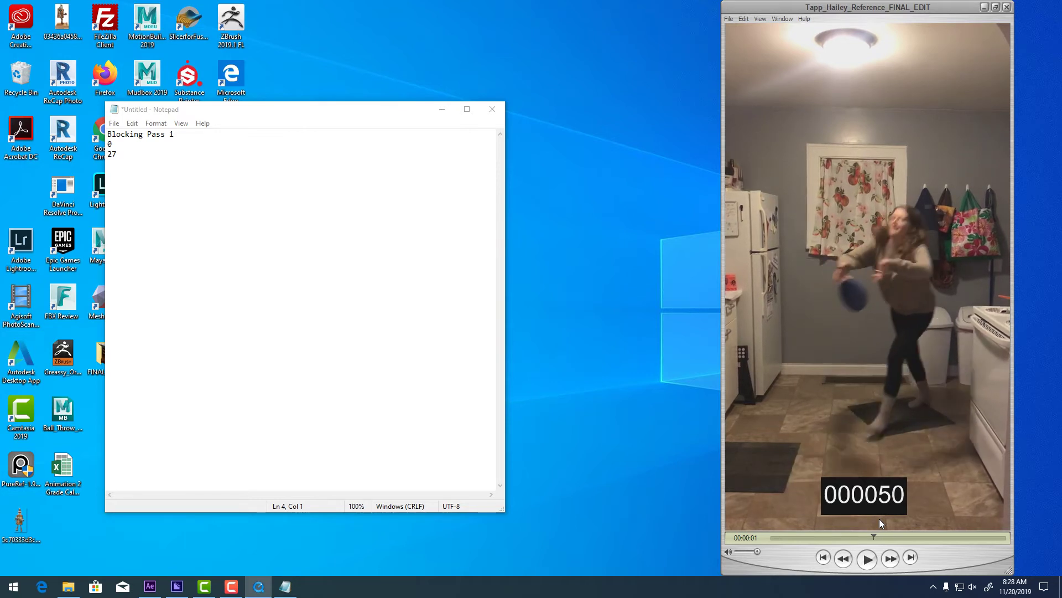
pyautogui.press('Right')
pyautogui.press('Right')
pyautogui.press('Right')
pyautogui.press('Right')
pyautogui.press('Left')
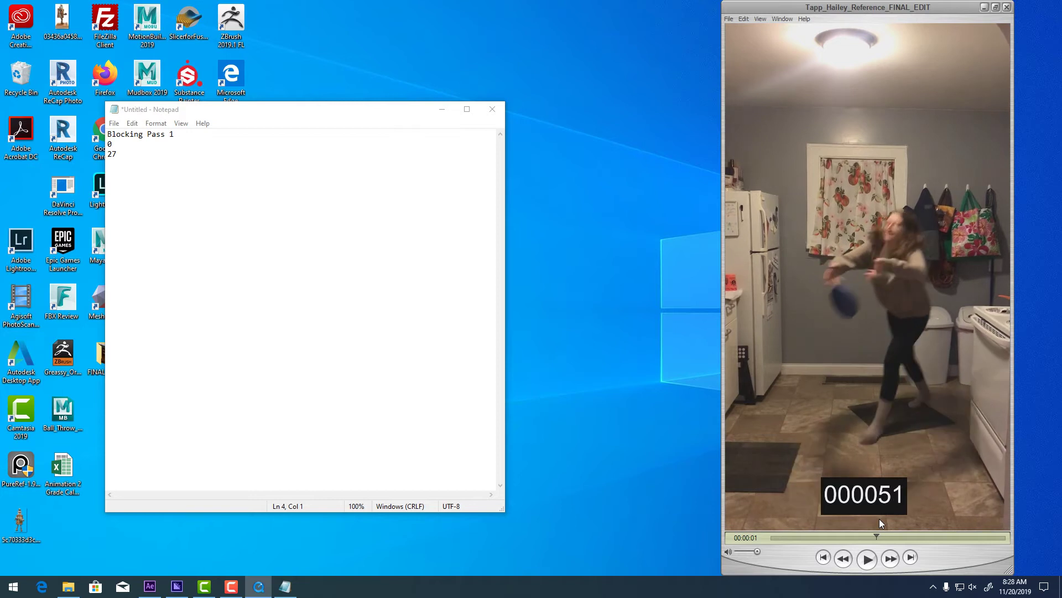
pyautogui.press('Left')
pyautogui.press('Right')
pyautogui.press('Left')
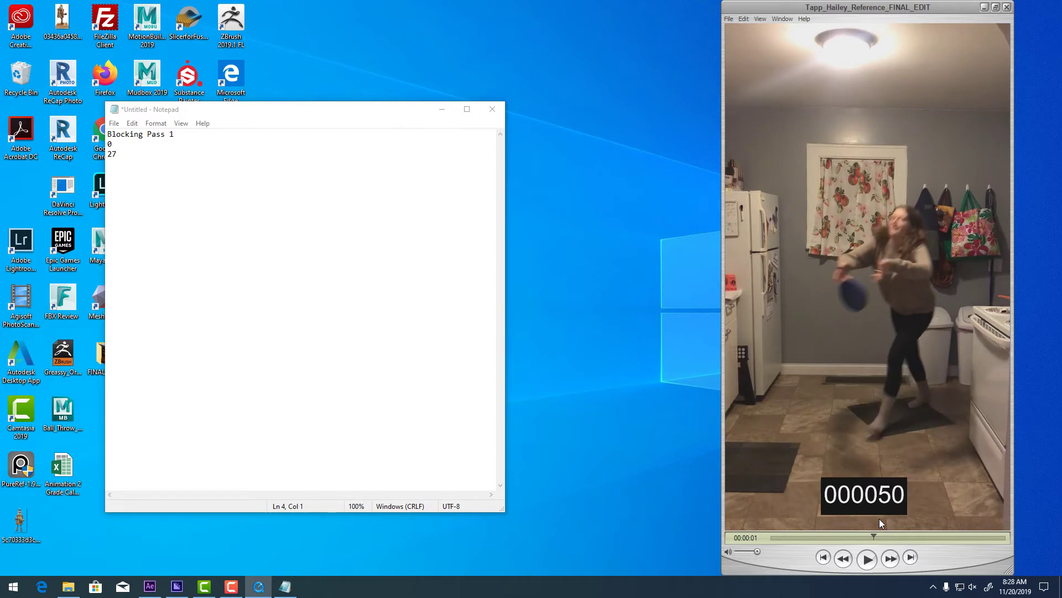
pyautogui.press('Right')
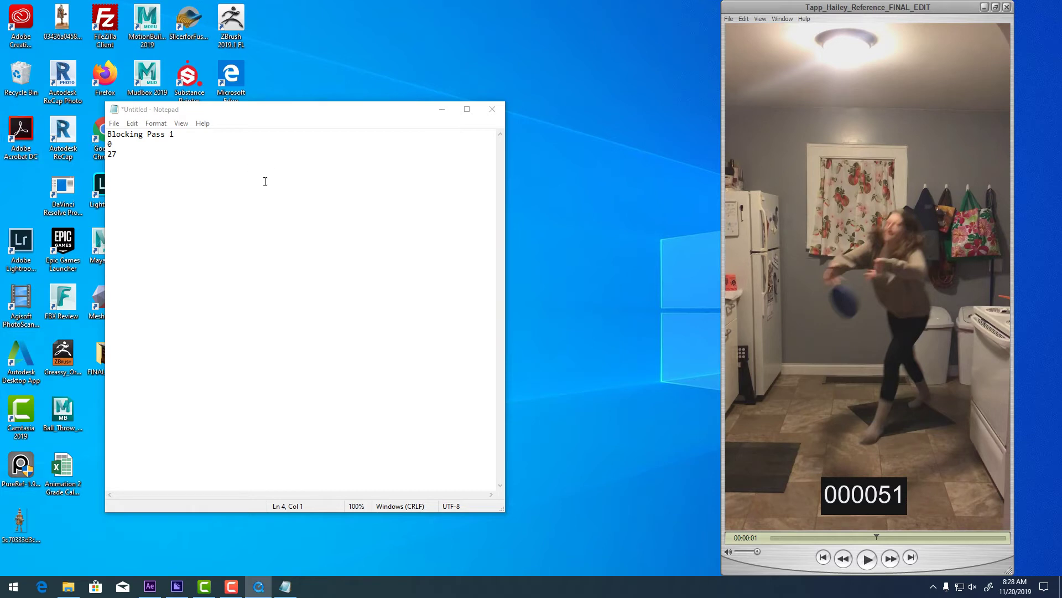
# Enter 51 in the notes and step the video to the next pose at frame 65.
pyautogui.click(236, 170)
pyautogui.write('51')
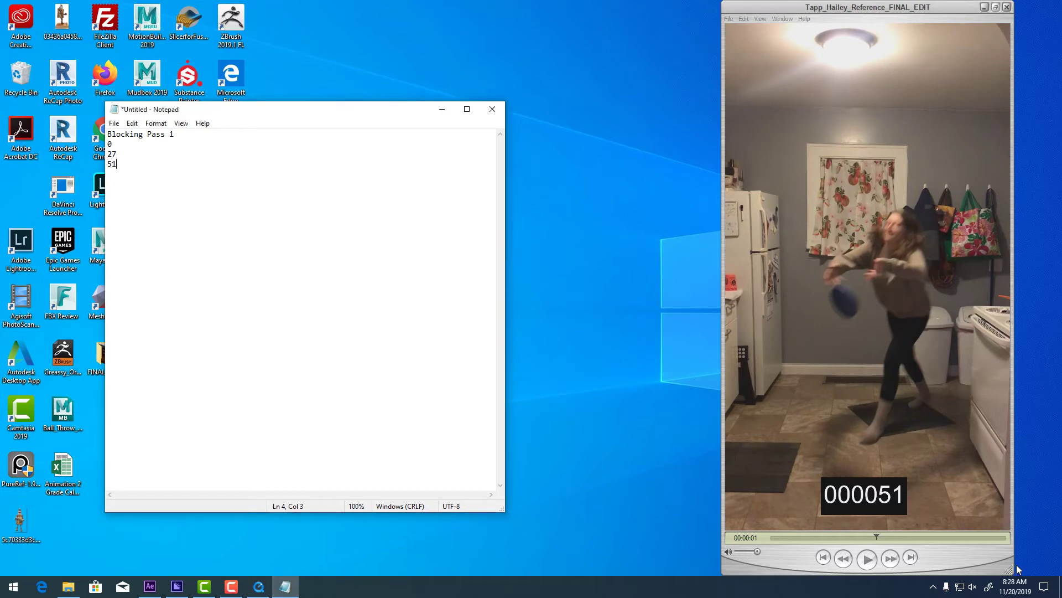
pyautogui.click(976, 555)
pyautogui.press('Right')
pyautogui.press('Right')
pyautogui.press('Right')
pyautogui.press('Right')
pyautogui.press('Right')
pyautogui.press('Right')
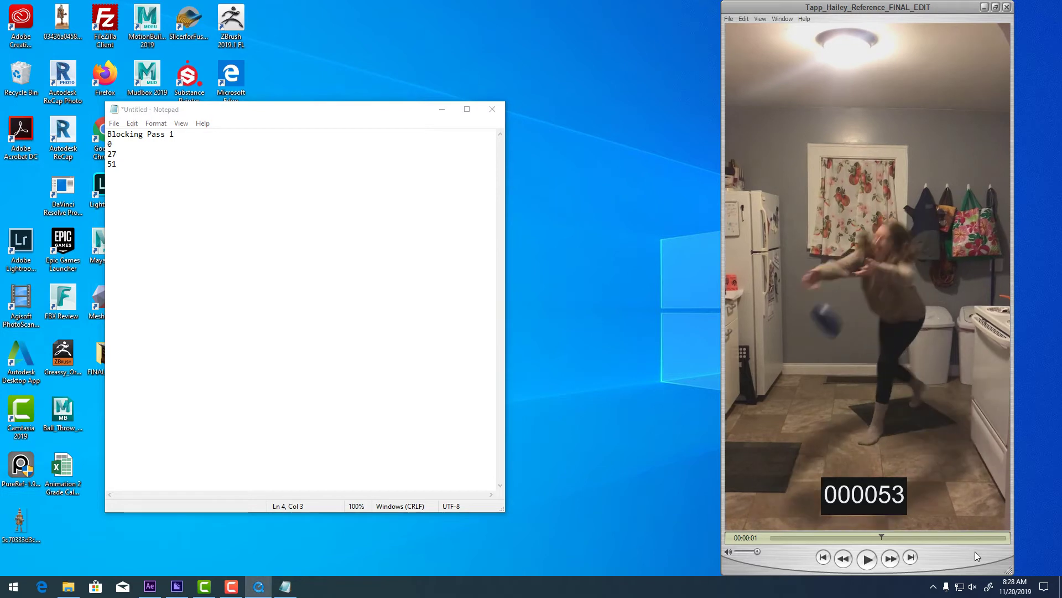
pyautogui.press('Right')
pyautogui.press('Right')
pyautogui.press('Right')
pyautogui.press('Right')
pyautogui.press('Right')
pyautogui.press('Right')
pyautogui.press('Right')
pyautogui.press('Right')
pyautogui.press('Right')
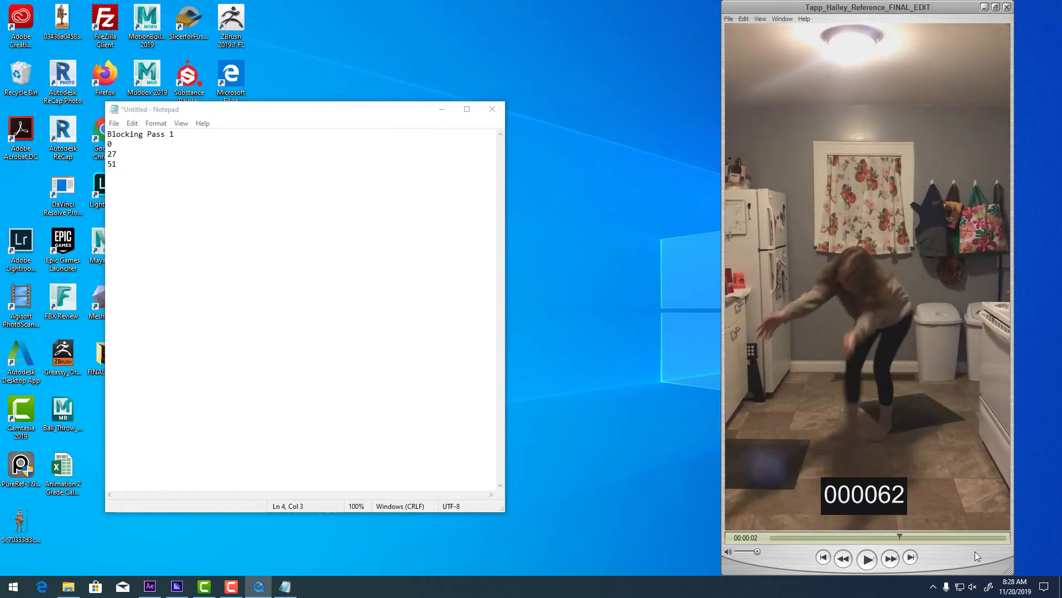
pyautogui.press('Left')
pyautogui.press('Left')
pyautogui.press('Left')
pyautogui.press('Left')
pyautogui.press('Left')
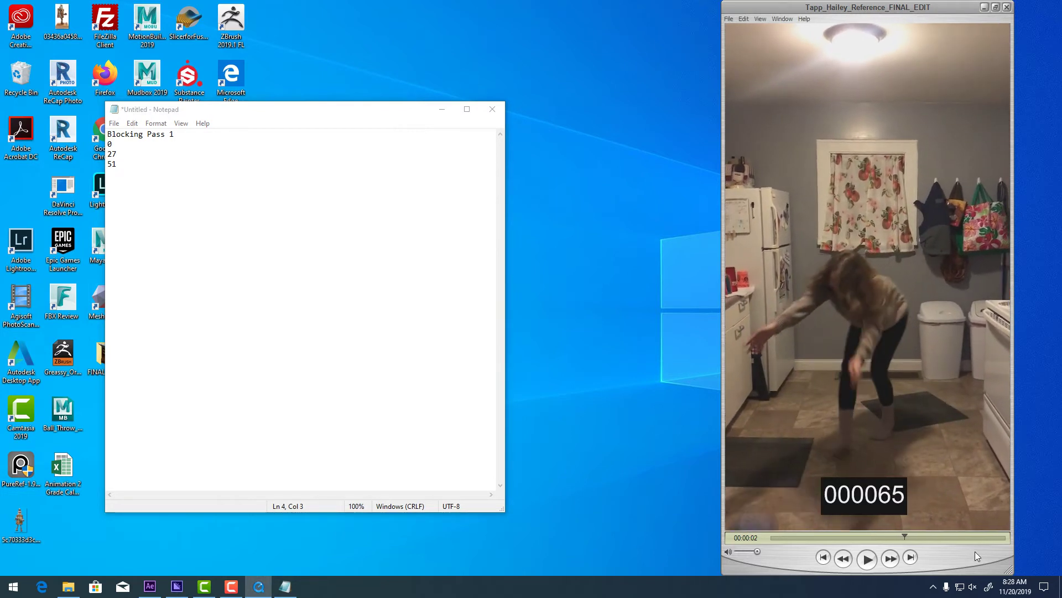
pyautogui.press('Right')
pyautogui.press('Right')
pyautogui.press('Right')
pyautogui.press('Right')
pyautogui.press('Right')
pyautogui.press('Left')
pyautogui.press('Left')
pyautogui.press('Left')
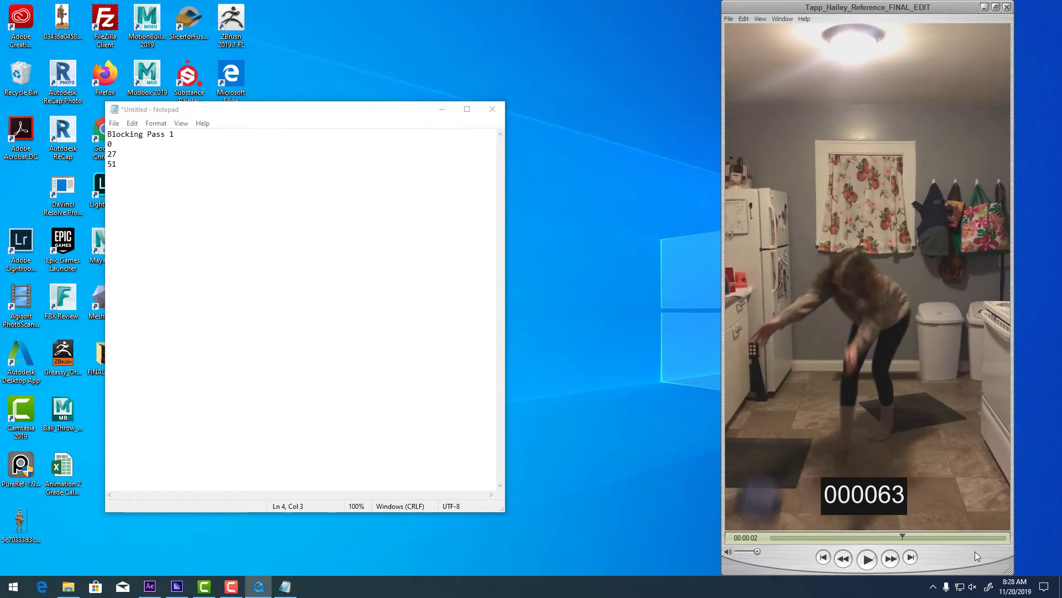
pyautogui.press('Right')
pyautogui.press('Right')
# Record 65 on a new line and step the video to frame 78.
pyautogui.click(135, 187)
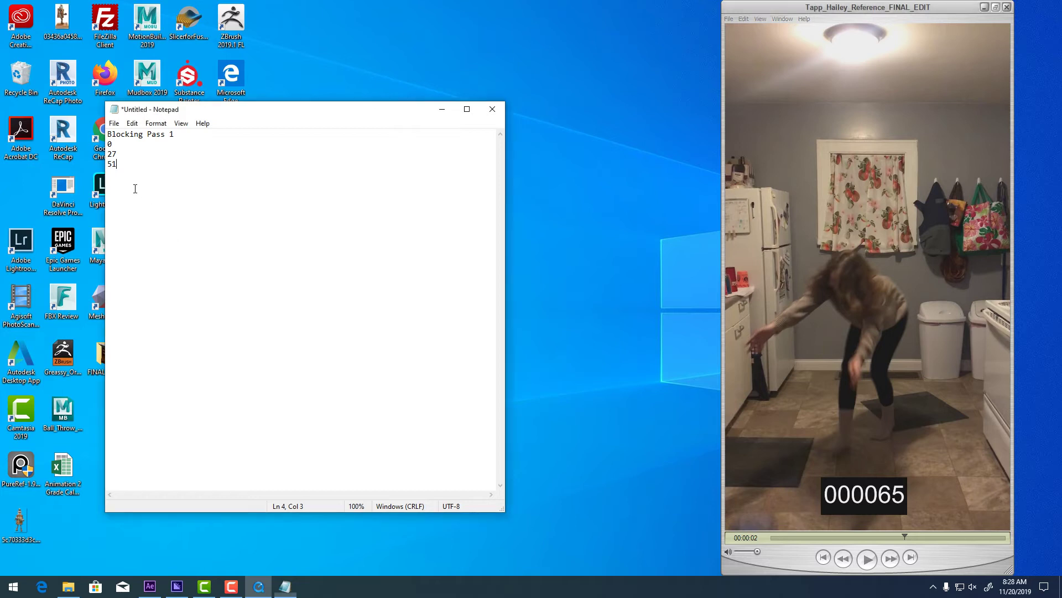
pyautogui.write('65')
pyautogui.press('Return')
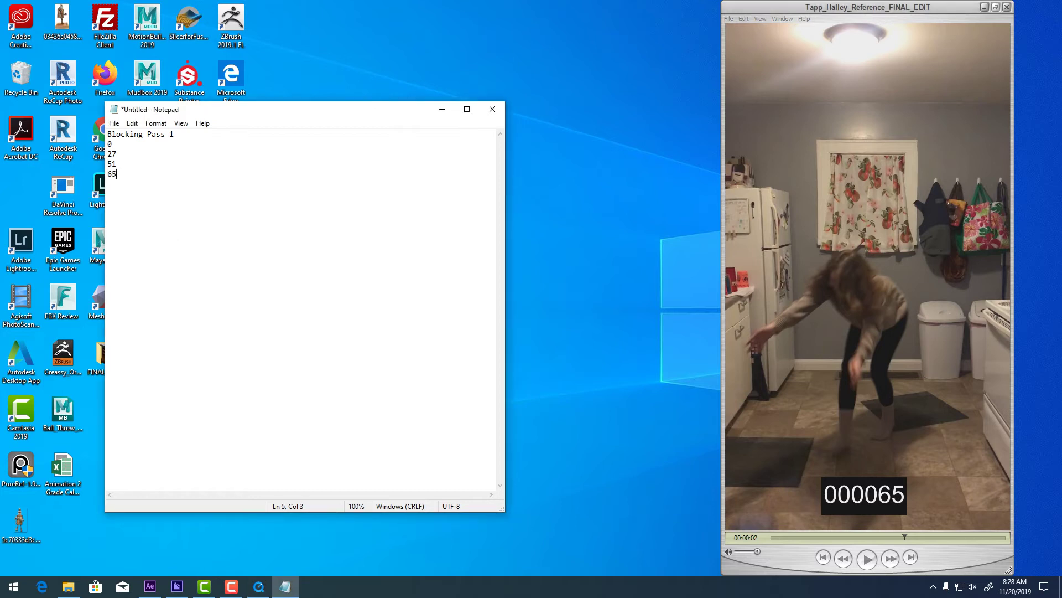
pyautogui.click(781, 561)
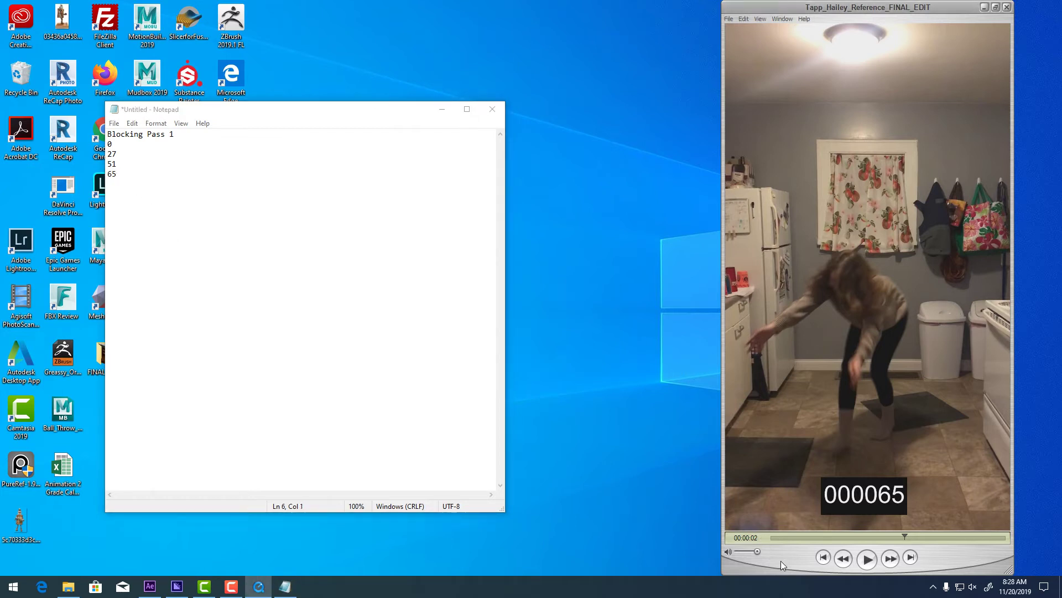
pyautogui.press('Right')
pyautogui.press('Right')
pyautogui.press('Right')
pyautogui.press('Right')
pyautogui.press('Right')
pyautogui.press('Right')
pyautogui.press('Right')
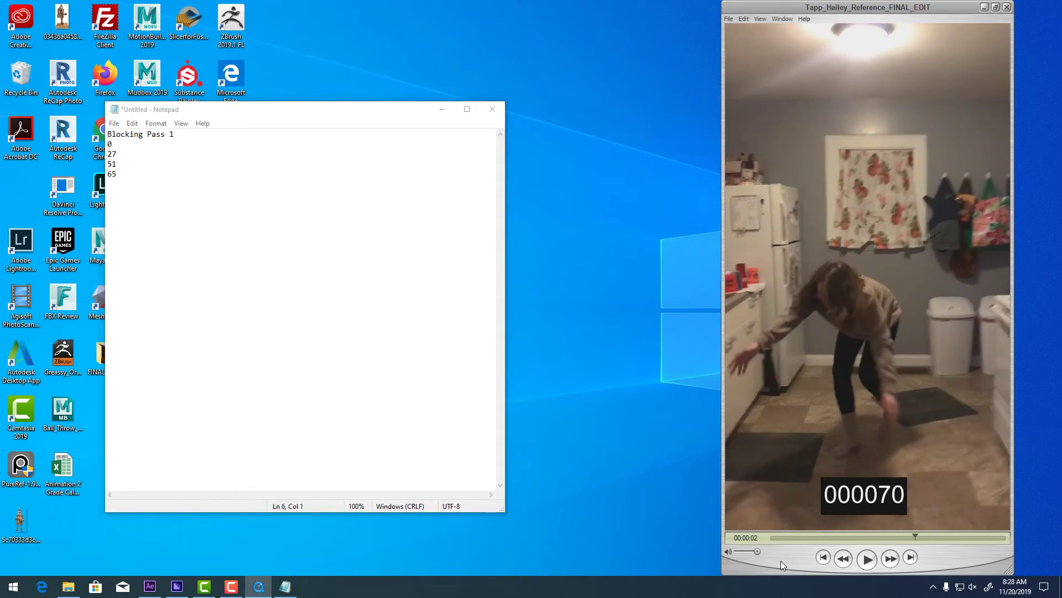
pyautogui.press('Right')
pyautogui.press('Right')
pyautogui.press('Right')
pyautogui.press('Right')
pyautogui.press('Right')
pyautogui.press('Right')
pyautogui.press('Right')
pyautogui.press('Right')
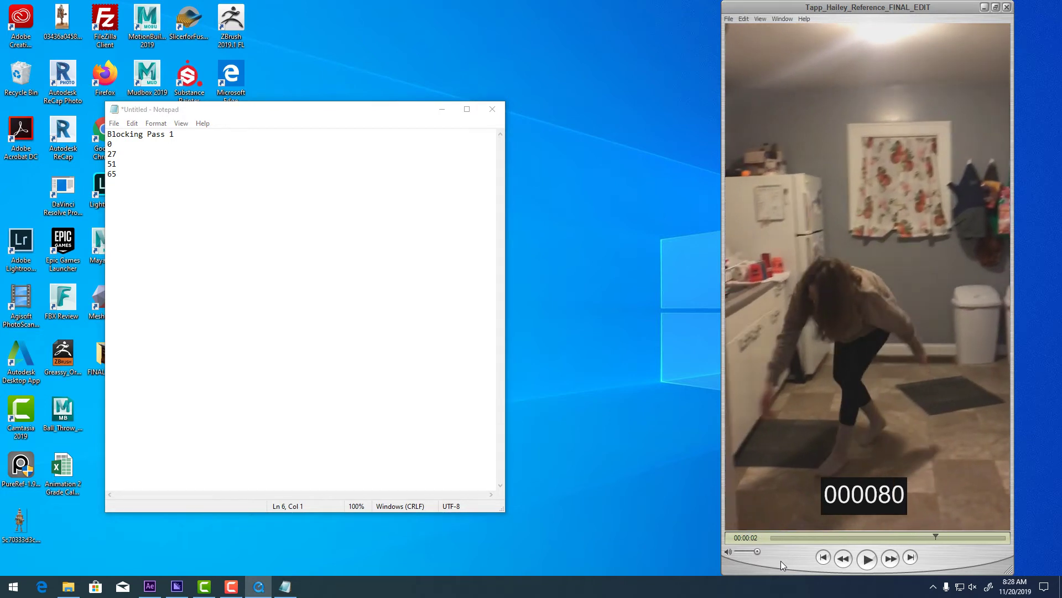
pyautogui.press('Left')
pyautogui.press('Left')
pyautogui.press('Left')
pyautogui.press('Left')
pyautogui.press('Right')
pyautogui.press('Right')
pyautogui.press('Right')
pyautogui.press('Right')
pyautogui.press('Left')
pyautogui.press('Left')
pyautogui.press('Left')
pyautogui.press('Right')
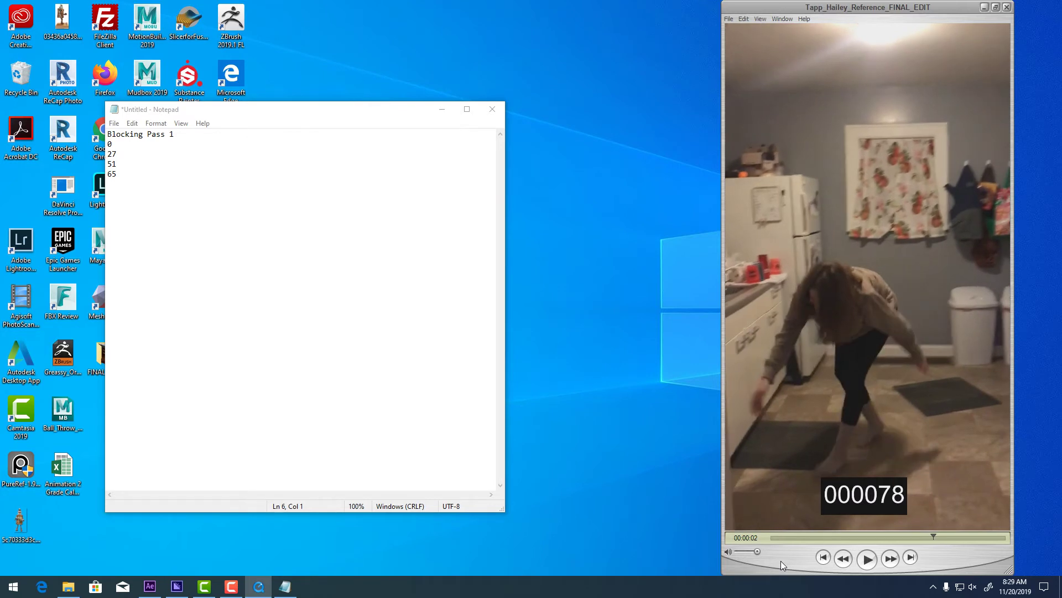
# Record 78 in the notes and step the video to frame 96.
pyautogui.click(111, 181)
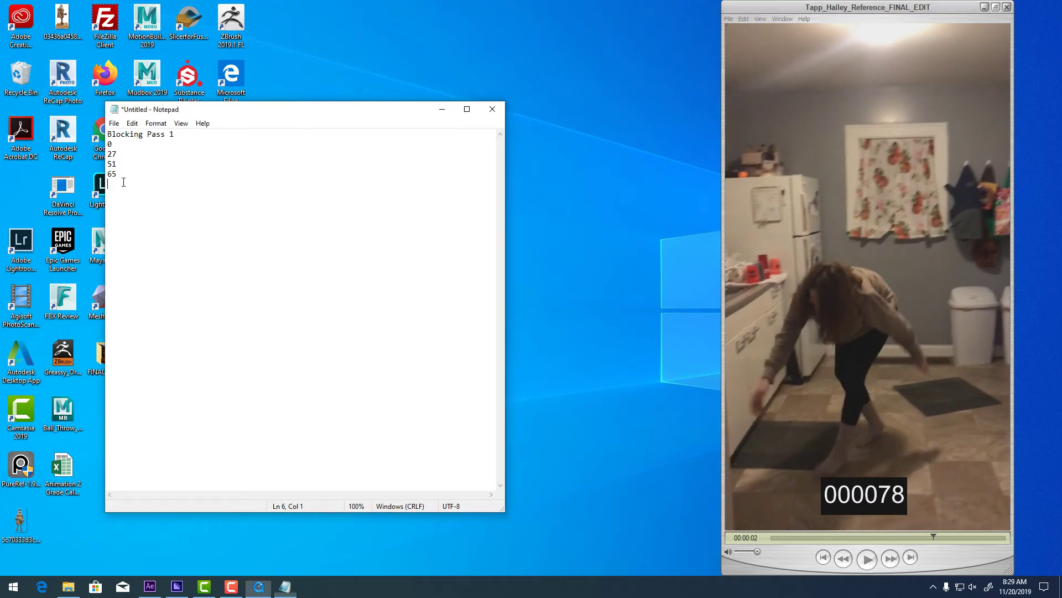
pyautogui.write('78')
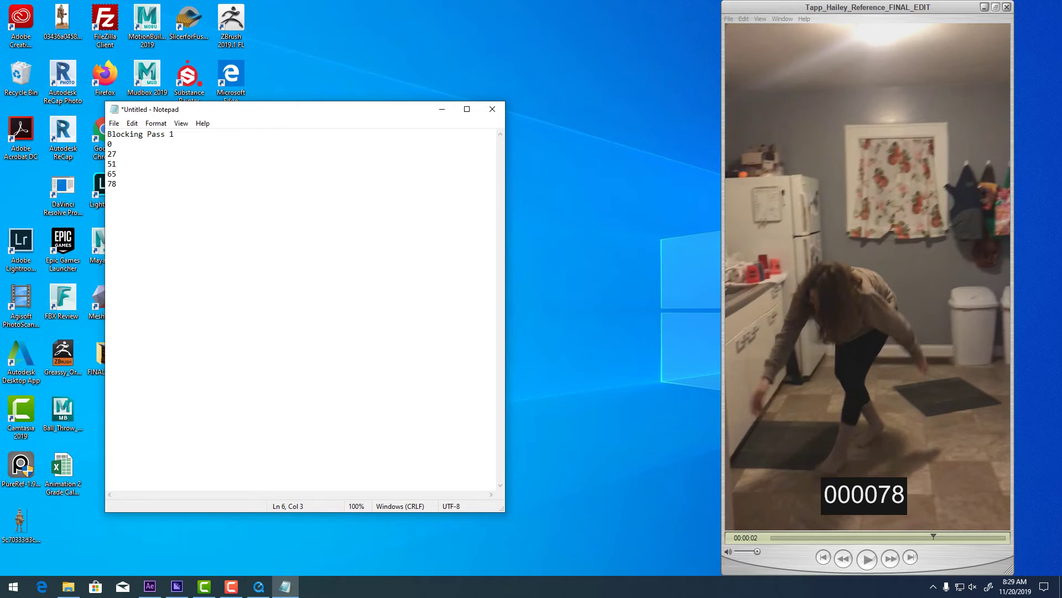
pyautogui.click(819, 361)
pyautogui.press('Right')
pyautogui.press('Right')
pyautogui.press('Right')
pyautogui.press('Right')
pyautogui.press('Right')
pyautogui.press('Right')
pyautogui.press('Right')
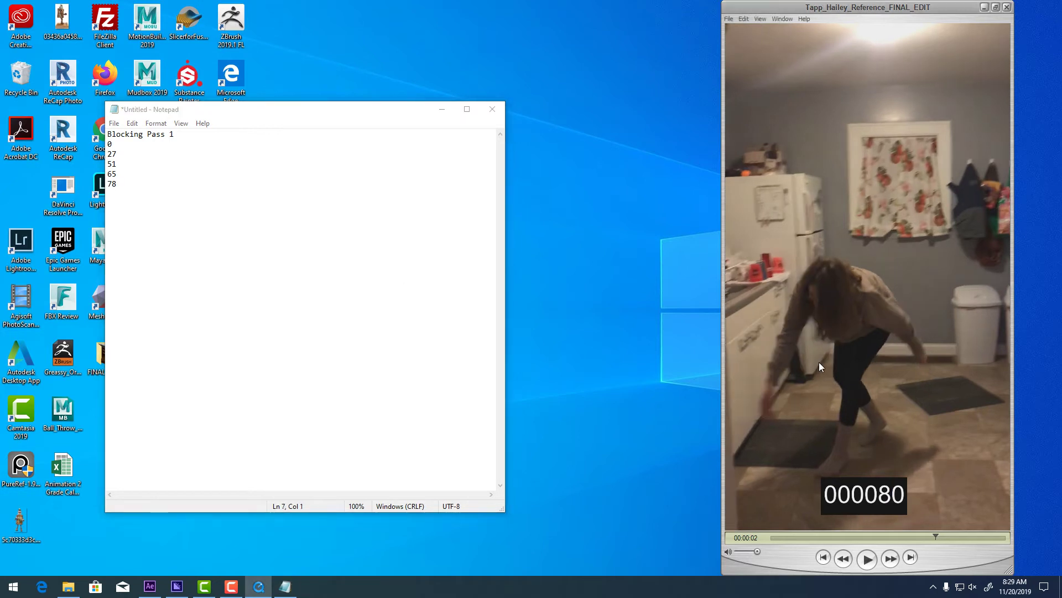
pyautogui.press('Right')
pyautogui.press('Right')
pyautogui.press('Right')
pyautogui.press('Right')
pyautogui.press('Right')
pyautogui.press('Right')
pyautogui.press('Right')
pyautogui.press('Right')
pyautogui.press('Right')
pyautogui.press('Right')
pyautogui.press('Right')
pyautogui.press('Right')
pyautogui.press('Right')
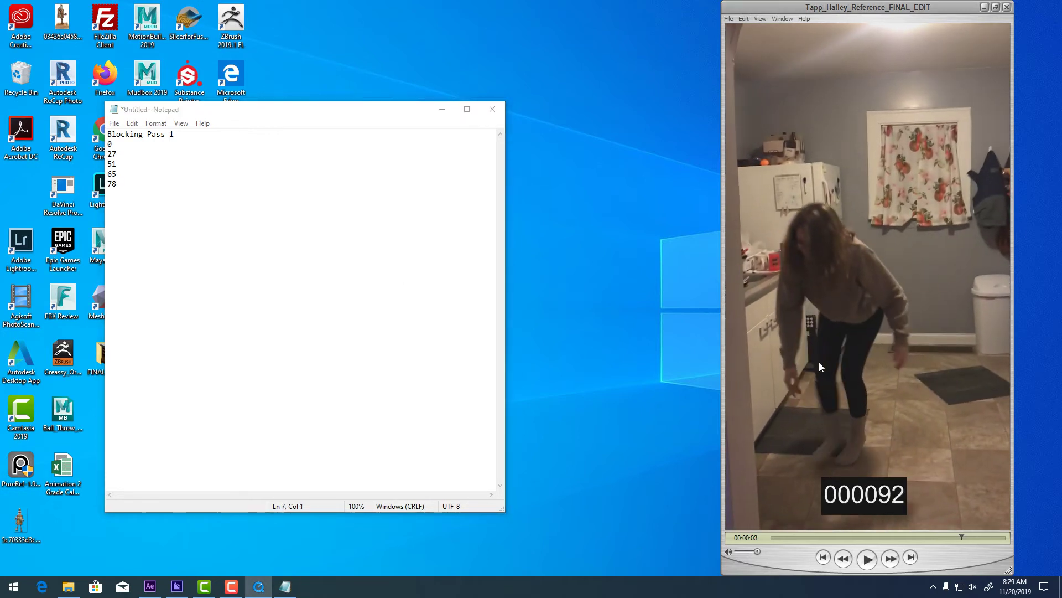
pyautogui.press('Left')
pyautogui.press('Left')
pyautogui.press('Left')
pyautogui.press('Left')
pyautogui.press('Left')
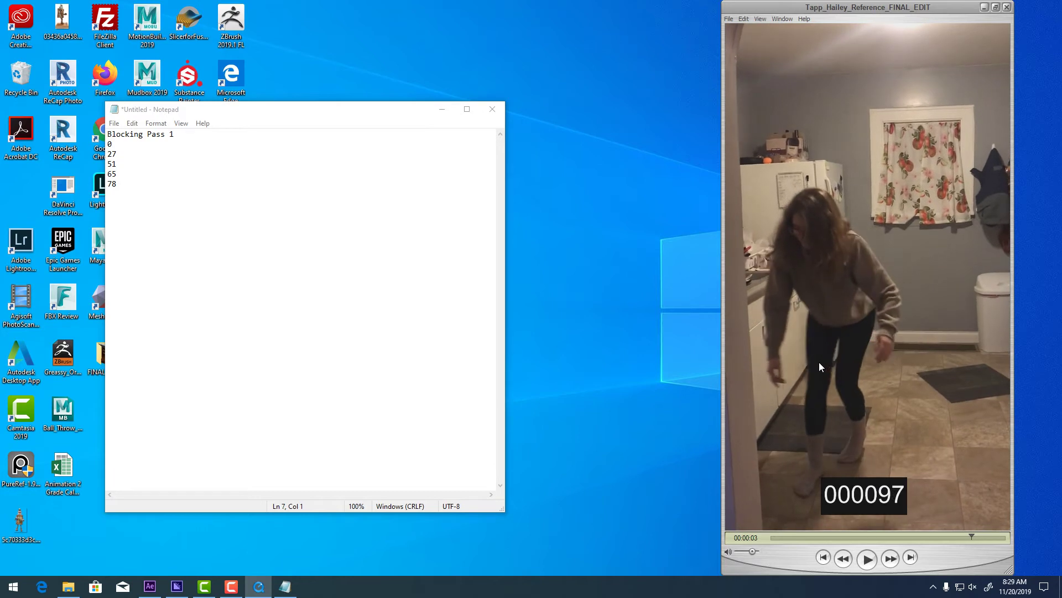
pyautogui.press('Right')
pyautogui.press('Right')
pyautogui.press('Right')
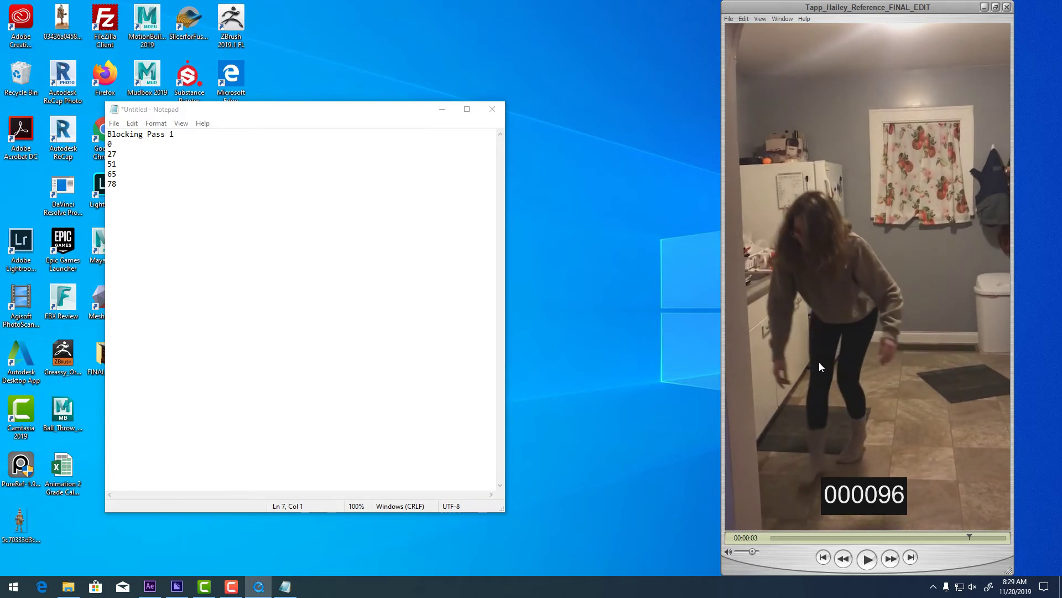
pyautogui.press('Left')
pyautogui.press('Right')
pyautogui.press('Right')
pyautogui.press('Left')
# Record 96, step the video to frame 112, and enter 112 in the notes.
pyautogui.click(131, 197)
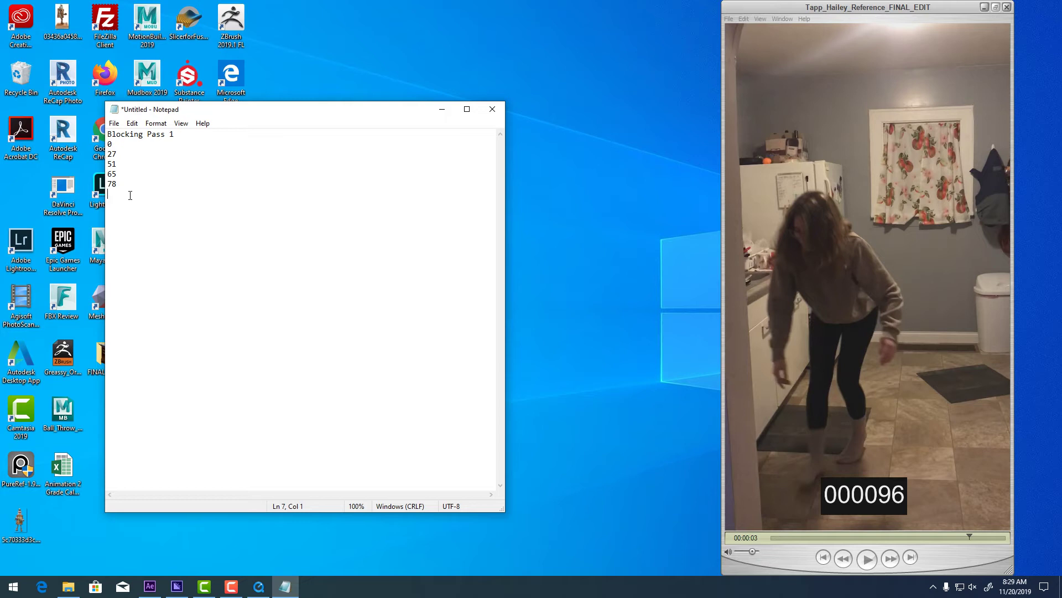
pyautogui.write('96')
pyautogui.click(798, 553)
pyautogui.press('Right')
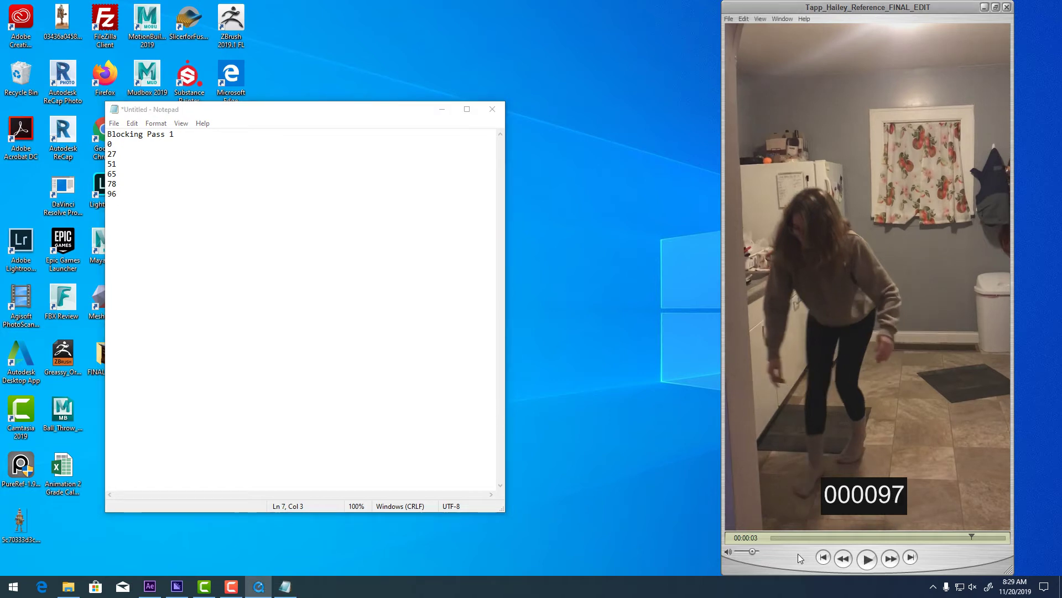
pyautogui.press('Right')
pyautogui.press('Right')
pyautogui.press('Right')
pyautogui.press('Right')
pyautogui.press('Right')
pyautogui.press('Right')
pyautogui.press('Right')
pyautogui.press('Right')
pyautogui.press('Right')
pyautogui.press('Right')
pyautogui.press('Right')
pyautogui.press('Right')
pyautogui.press('Right')
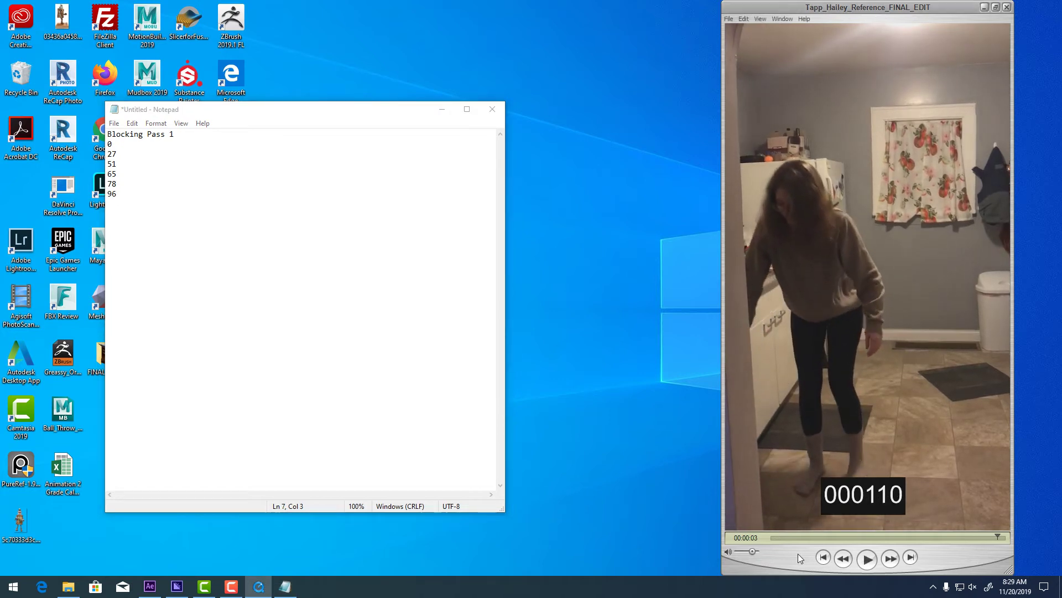
pyautogui.press('Right')
pyautogui.press('Right')
pyautogui.press('Left')
pyautogui.press('Left')
pyautogui.press('Left')
pyautogui.press('Left')
pyautogui.press('Left')
pyautogui.press('Left')
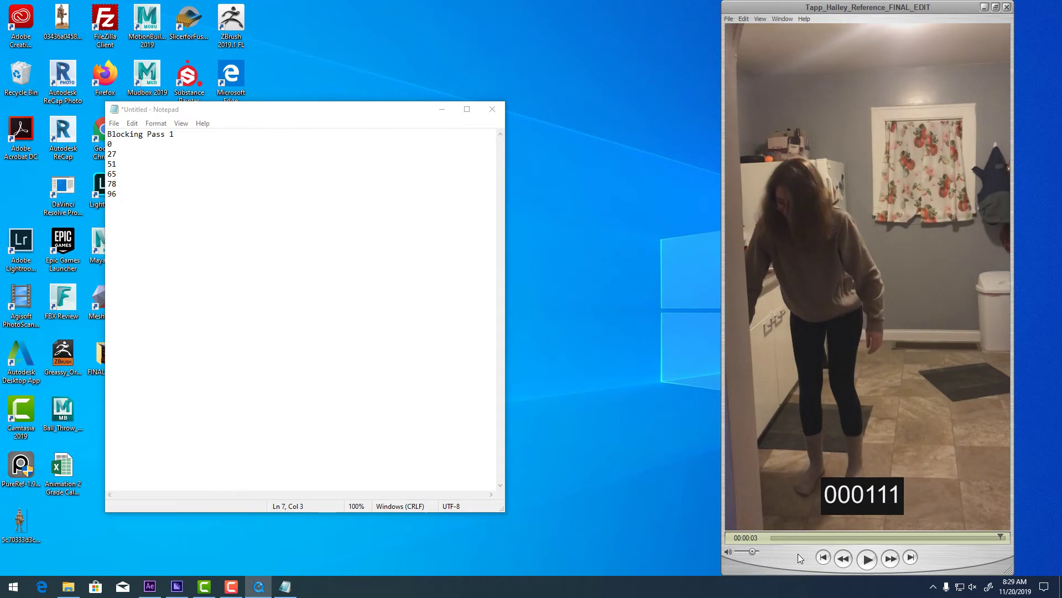
pyautogui.press('Right')
pyautogui.press('Right')
pyautogui.press('Right')
pyautogui.press('Right')
pyautogui.press('Right')
pyautogui.press('Right')
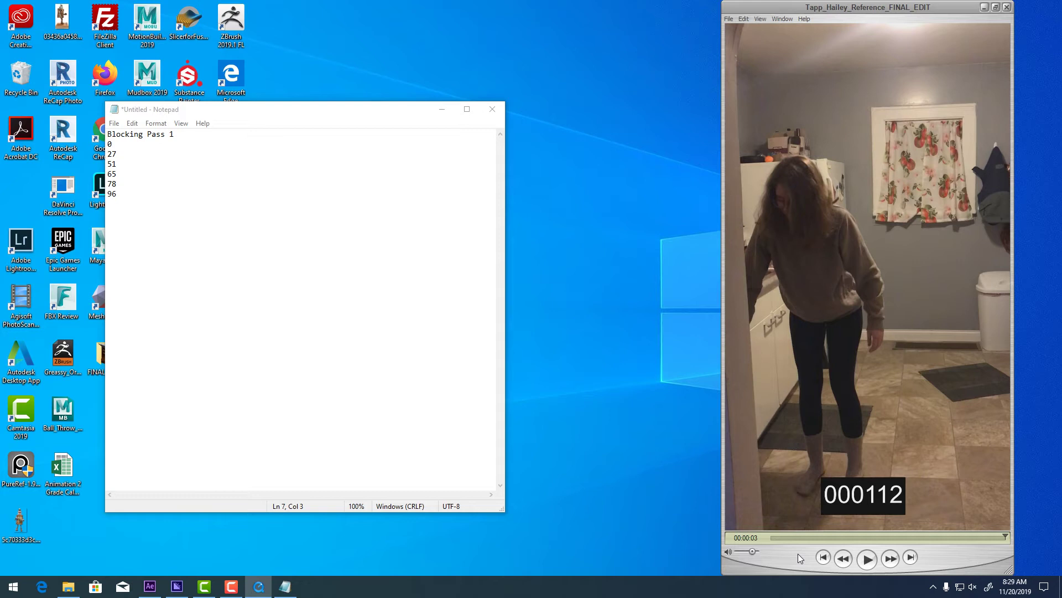
pyautogui.press('Left')
pyautogui.press('Right')
pyautogui.click(134, 202)
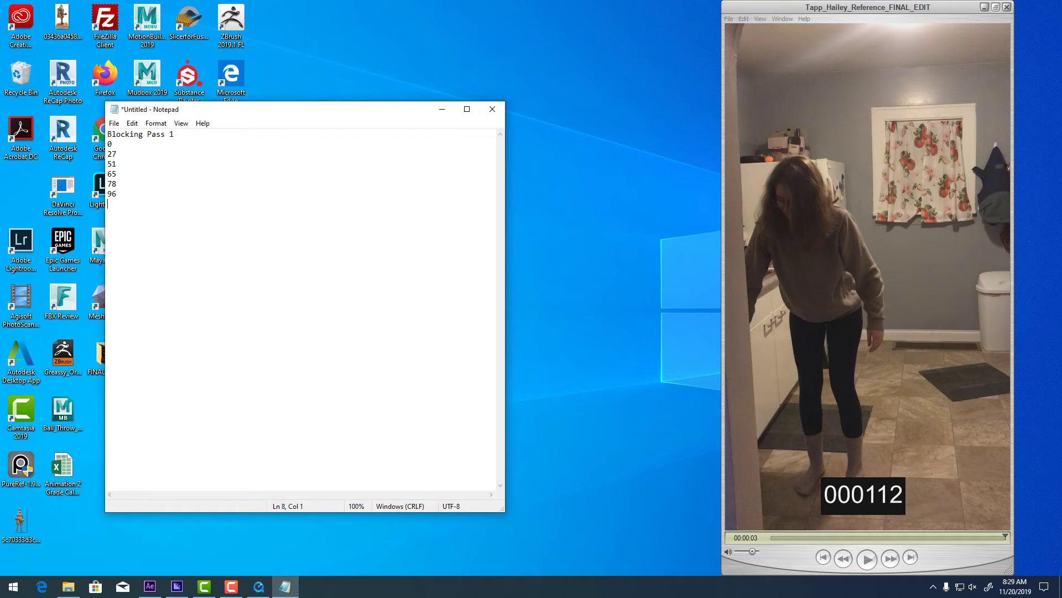
pyautogui.write('112')
# Scrub the video back to frame 28 for review and return to the list's end after 112.
pyautogui.moveTo(997, 532); pyautogui.dragTo(784, 515)
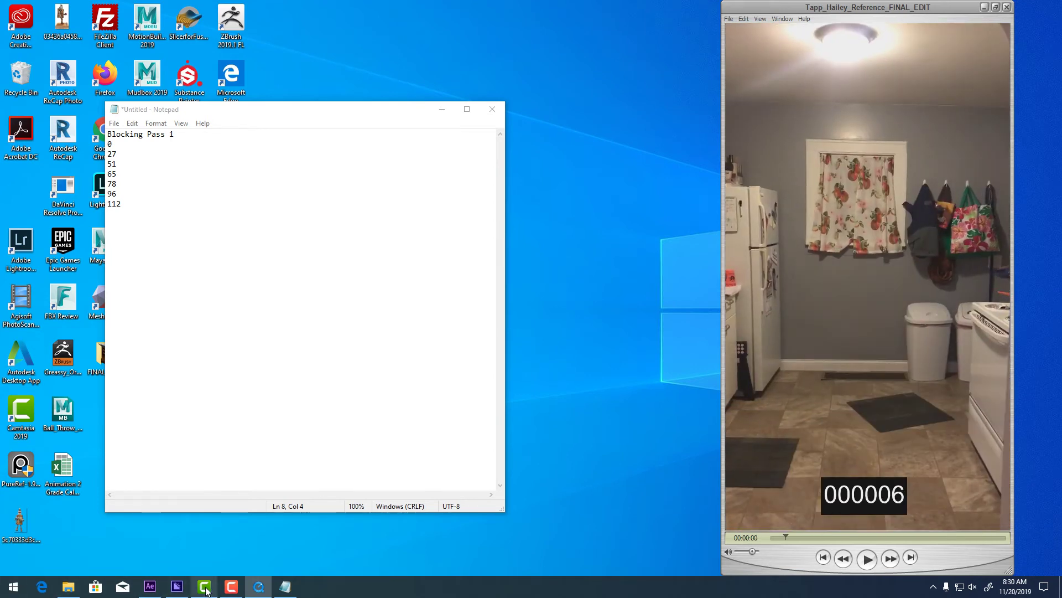
pyautogui.click(231, 586)
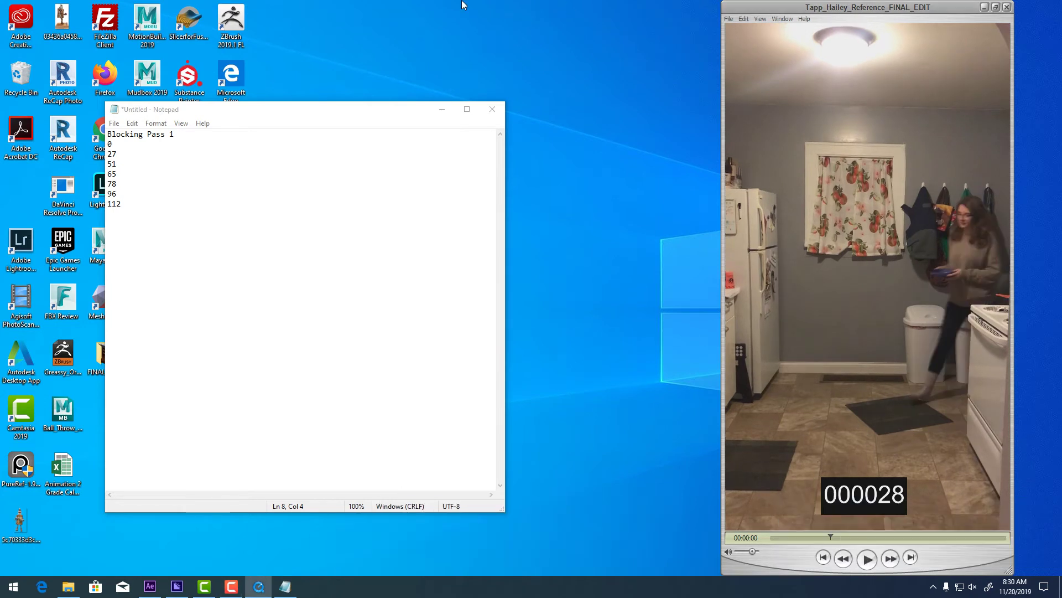
pyautogui.click(244, 203)
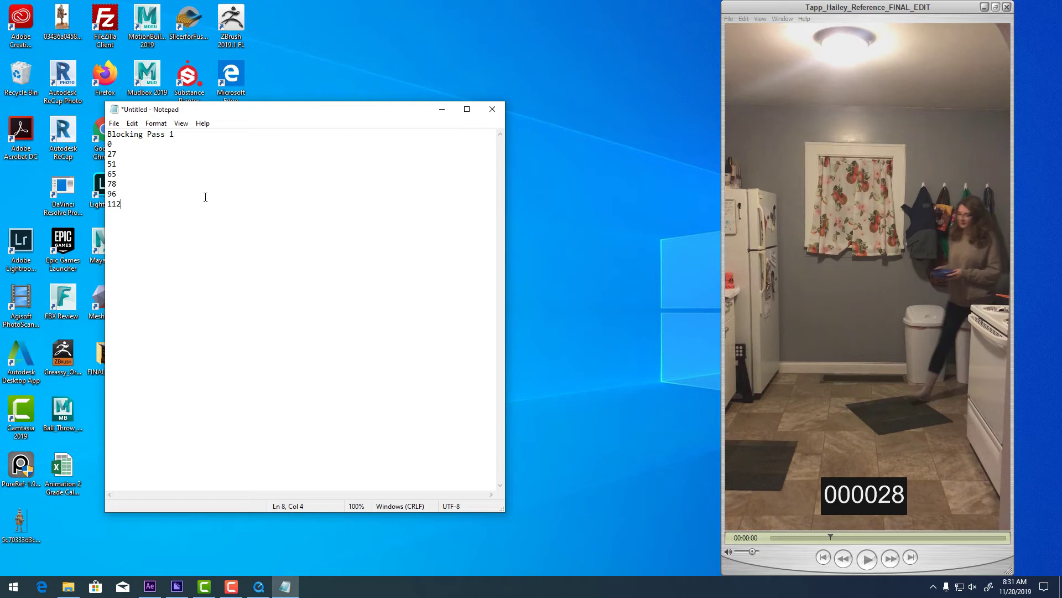
# Add a 'Block Pass 2' heading below the first list, separated by blank lines.
pyautogui.press('Return')
pyautogui.press('Return')
pyautogui.write('P')
pyautogui.write('Block')
pyautogui.write(' Pass')
pyautogui.write(' 2')
pyautogui.press('Return')
pyautogui.press('Return')
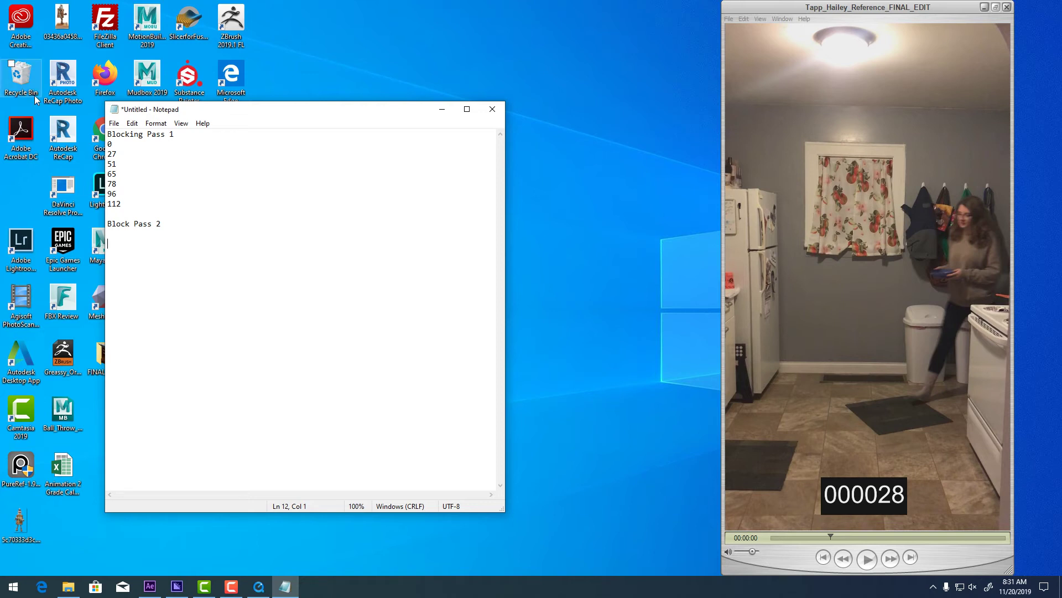
# Scrub the video to frame 16 and return to the empty line under Block Pass 2.
pyautogui.click(138, 145)
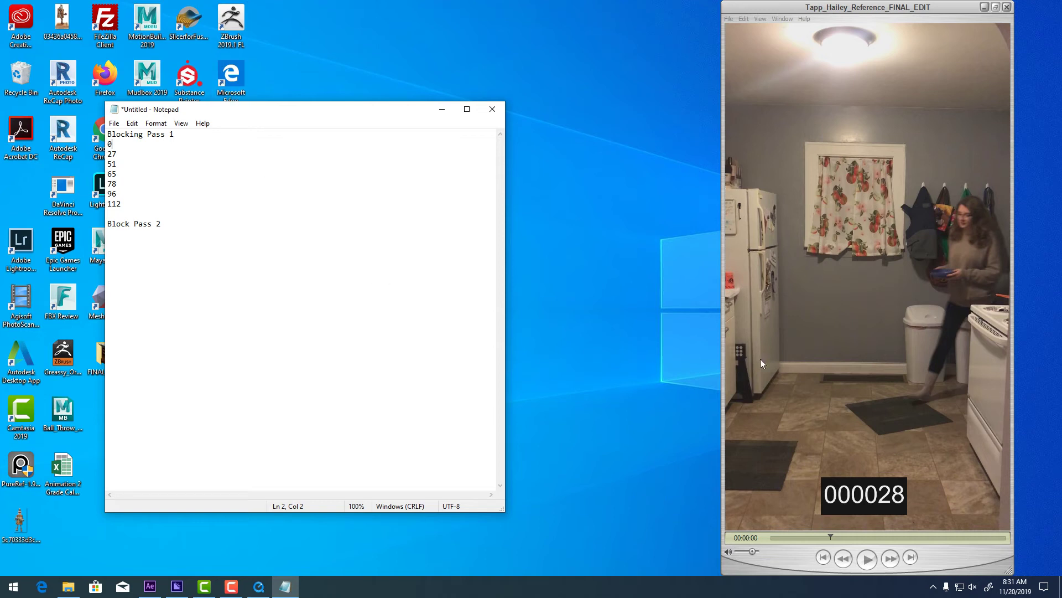
pyautogui.click(824, 536)
pyautogui.moveTo(775, 531); pyautogui.dragTo(811, 541)
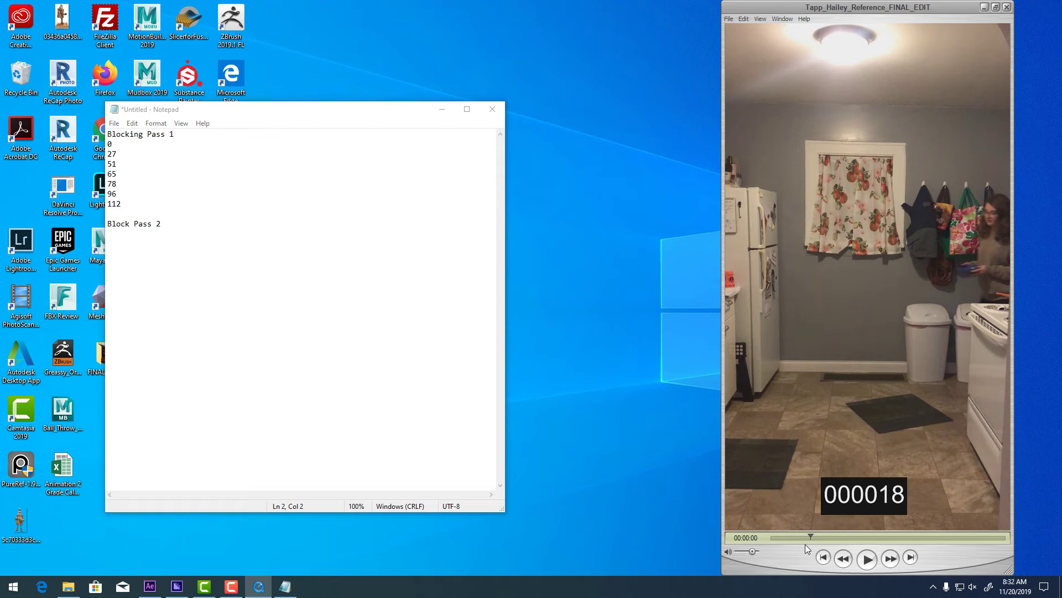
pyautogui.moveTo(811, 534)
pyautogui.mouseDown()
pyautogui.moveTo(789, 536)
pyautogui.moveTo(808, 537)
pyautogui.mouseUp()
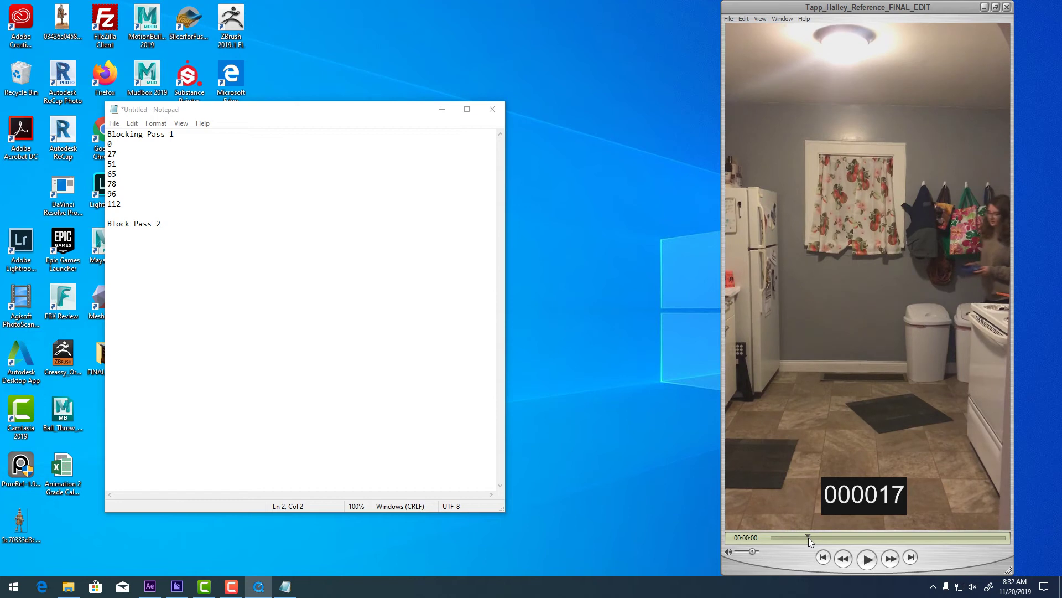
pyautogui.moveTo(809, 536); pyautogui.dragTo(806, 537)
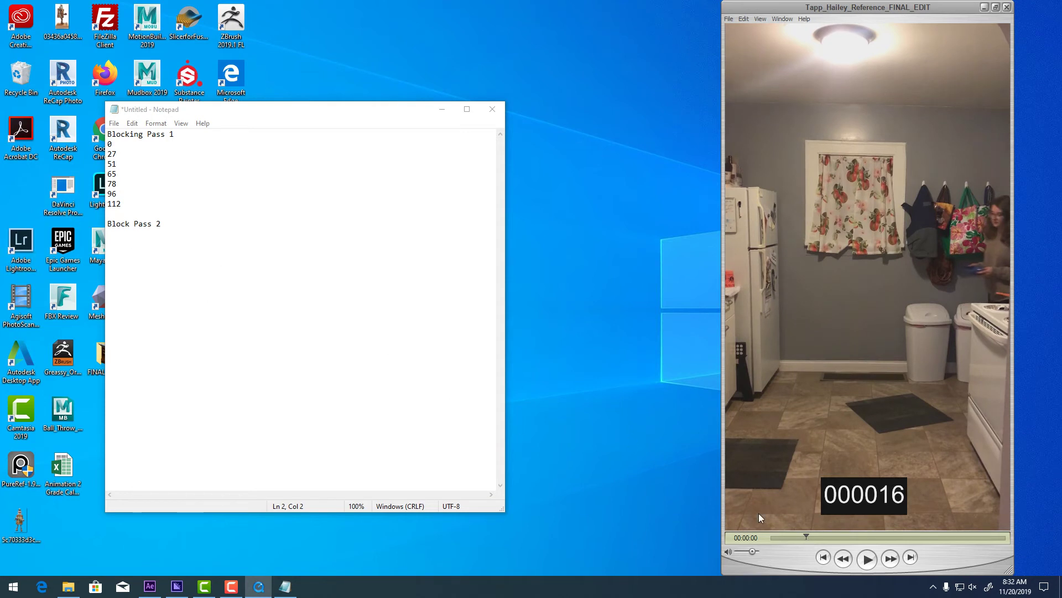
pyautogui.click(142, 266)
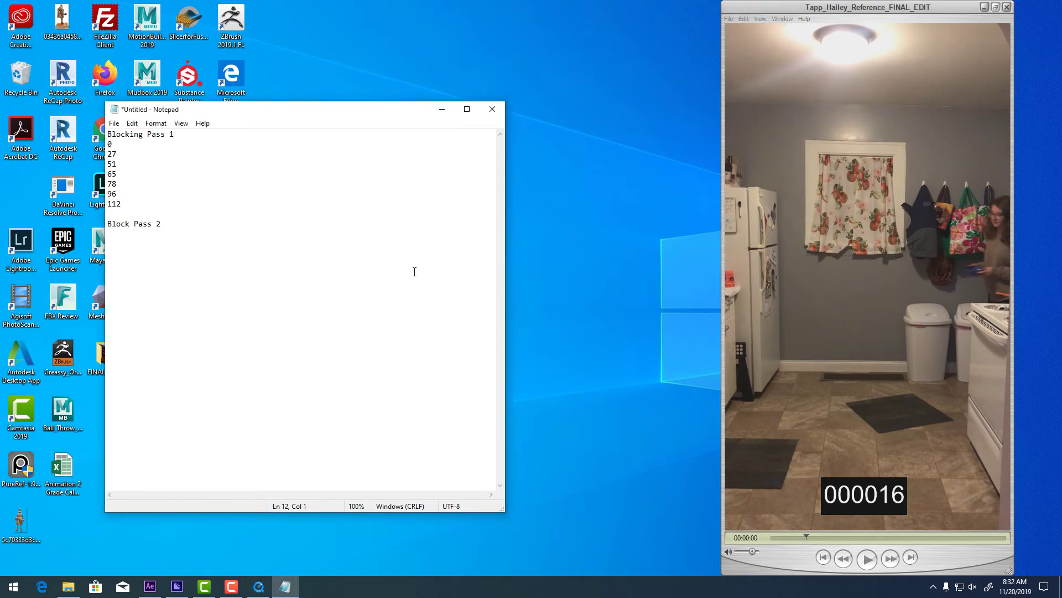
pyautogui.click(810, 536)
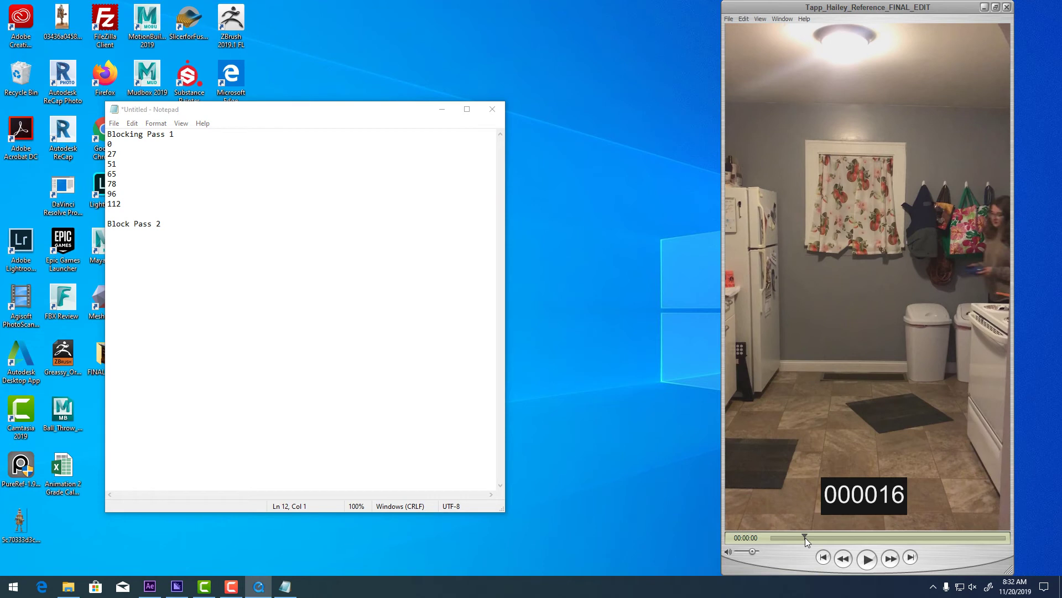
pyautogui.moveTo(805, 536); pyautogui.dragTo(806, 539)
pyautogui.click(137, 250)
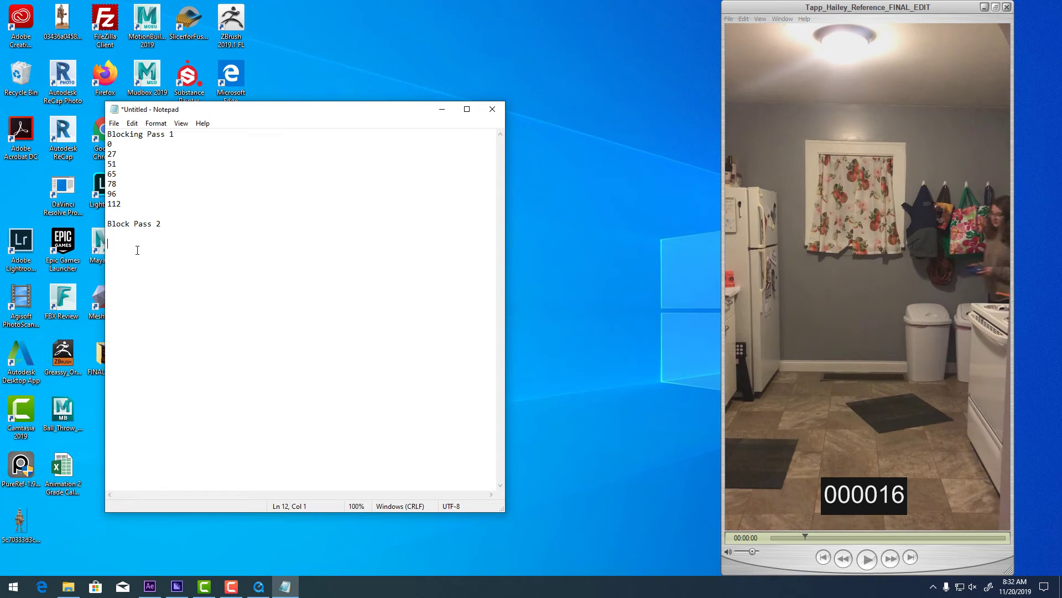
# Enter 16 under Block Pass 2, add a blank line after 27, and scrub the video forward.
pyautogui.write('16')
pyautogui.click(122, 152)
pyautogui.press('Return')
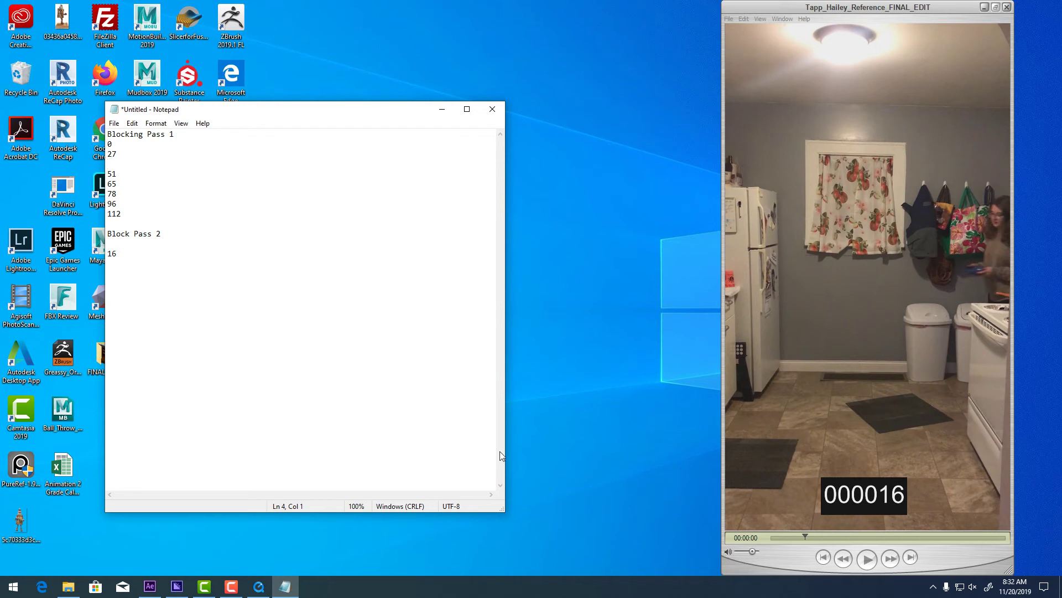
pyautogui.moveTo(810, 533); pyautogui.dragTo(857, 529)
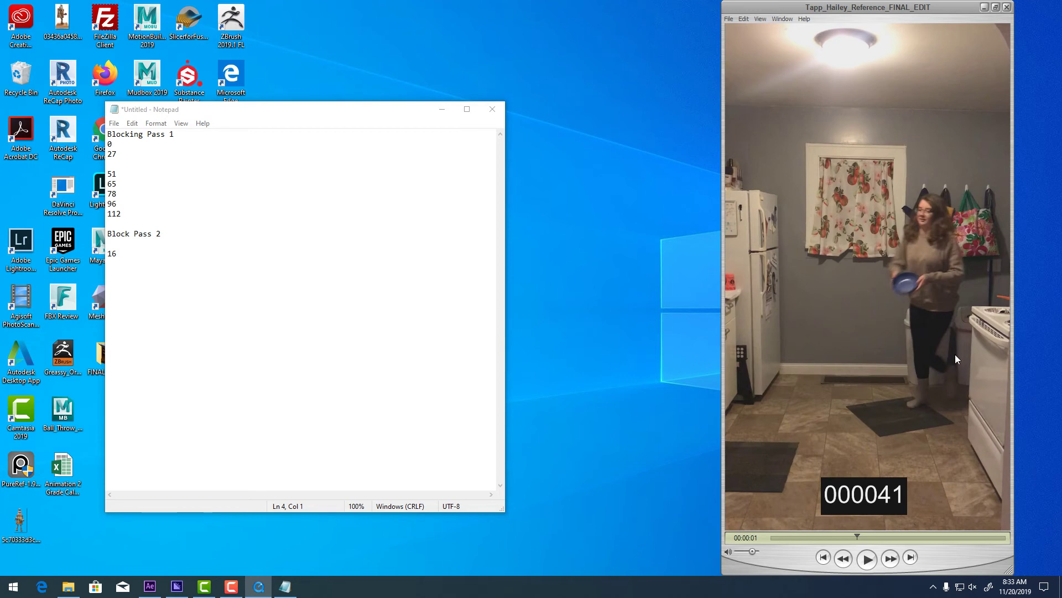
# Add 41 under Block Pass 2, insert a blank line after 51, and scrub past frame 41.
pyautogui.click(116, 293)
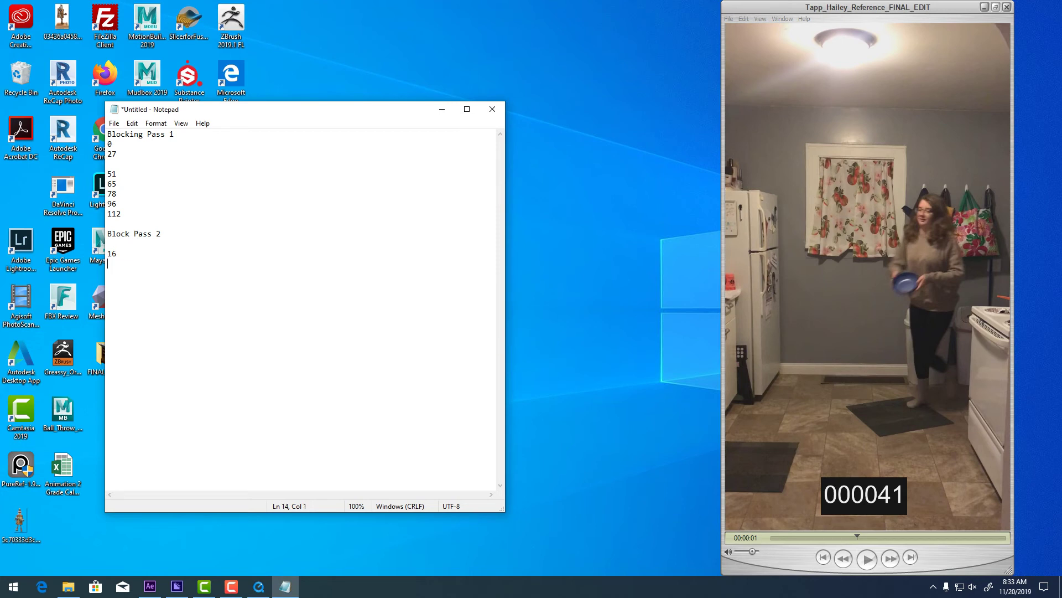
pyautogui.write('41')
pyautogui.click(130, 170)
pyautogui.press('Return')
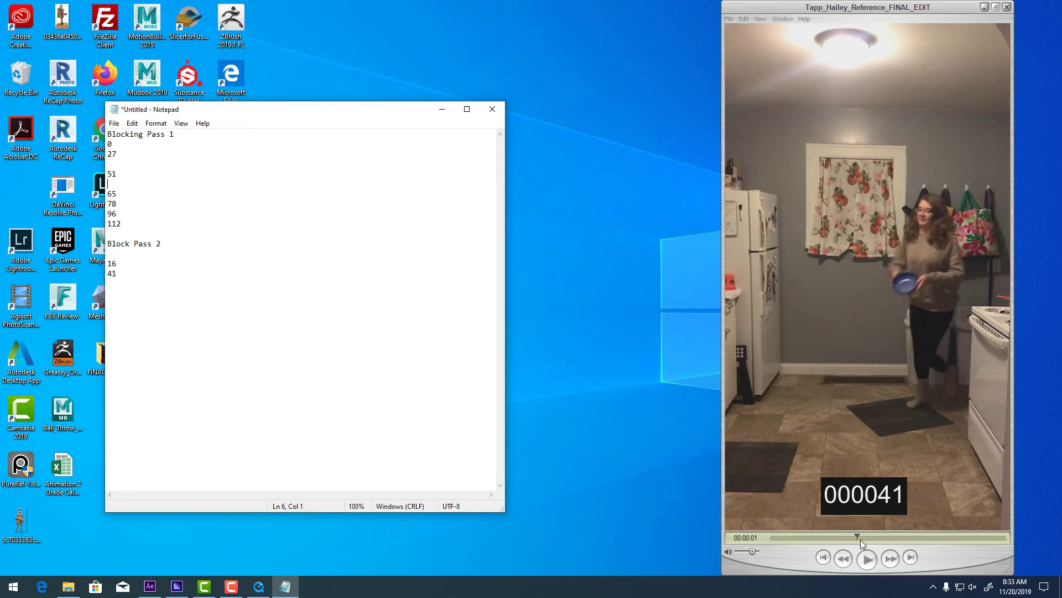
pyautogui.moveTo(860, 540); pyautogui.dragTo(894, 536)
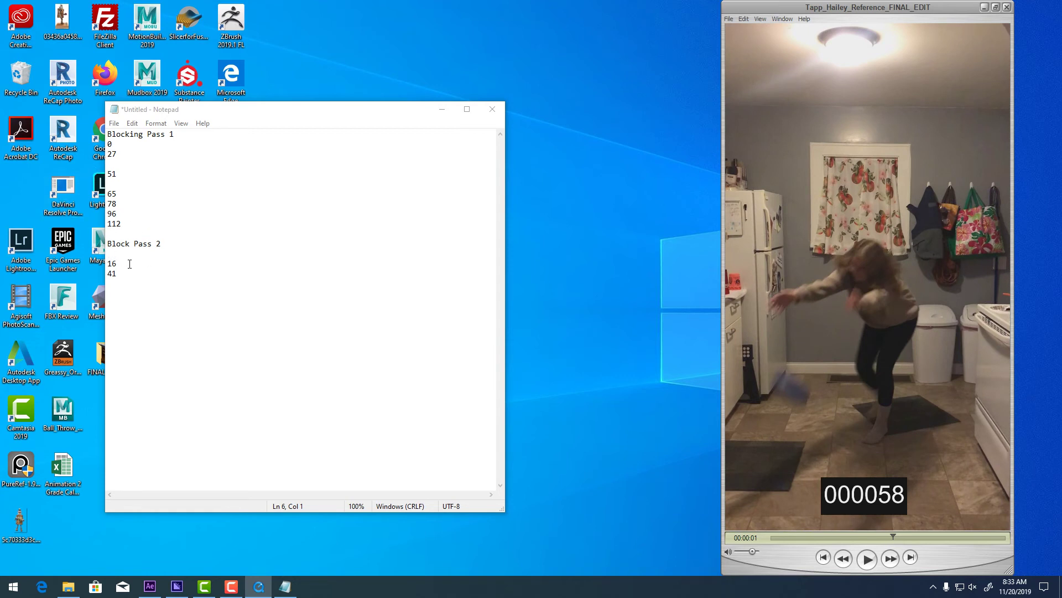
# Add 58 under Block Pass 2, insert a blank line after 65, and scrub forward from 58.
pyautogui.click(123, 283)
pyautogui.write('58')
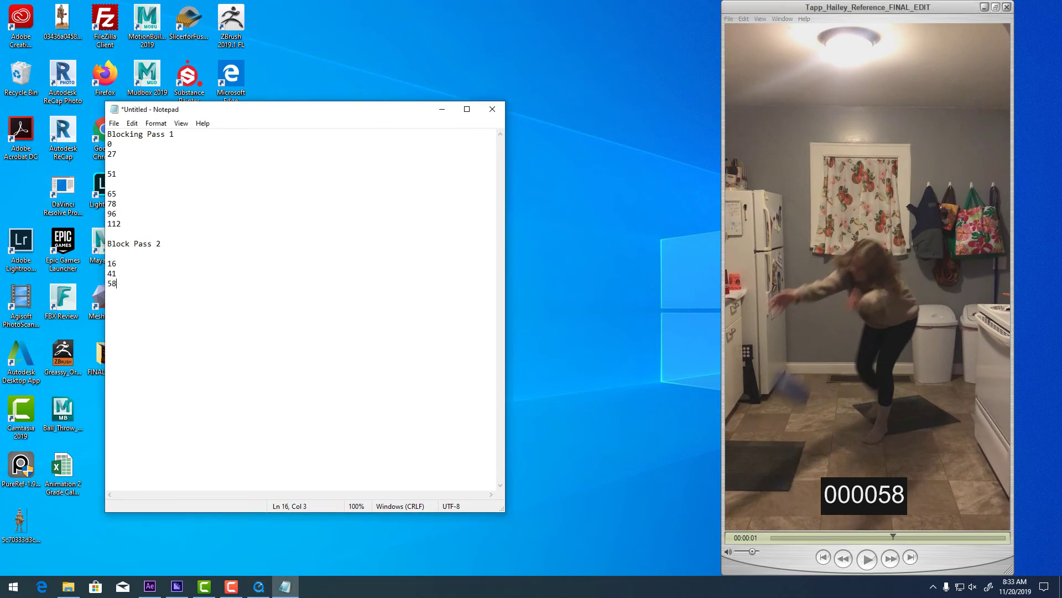
pyautogui.click(121, 191)
pyautogui.press('Return')
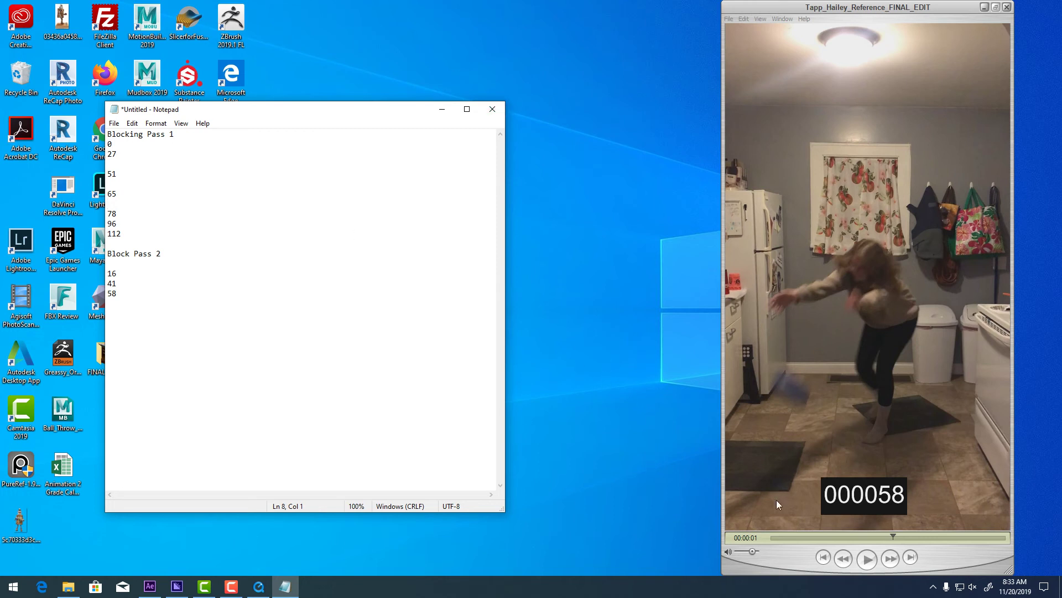
pyautogui.moveTo(894, 537); pyautogui.dragTo(921, 534)
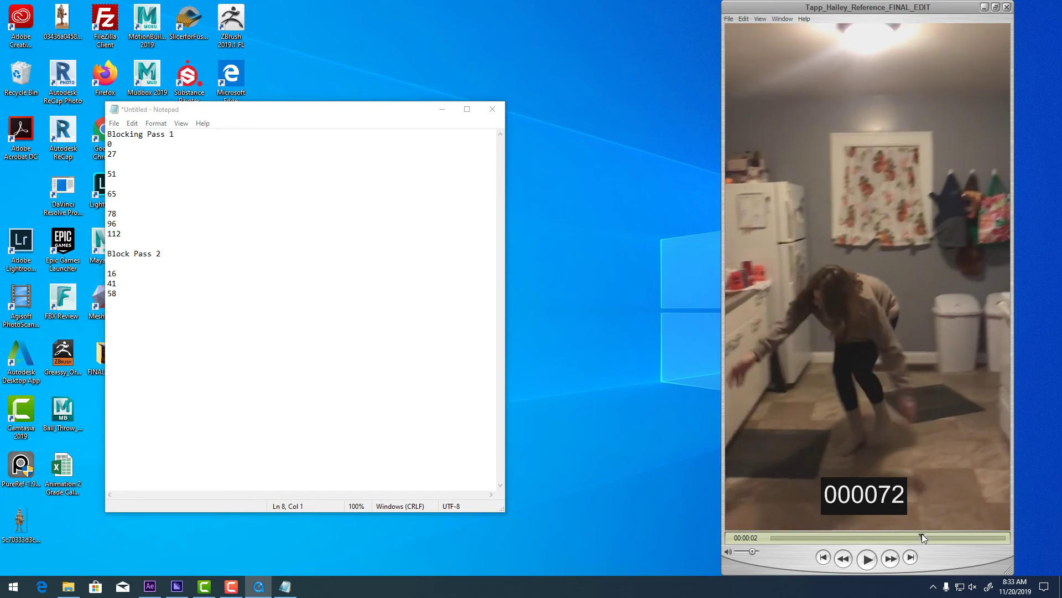
# Add 72 under Block Pass 2, insert a blank line after 78, and scrub forward from 72.
pyautogui.click(136, 302)
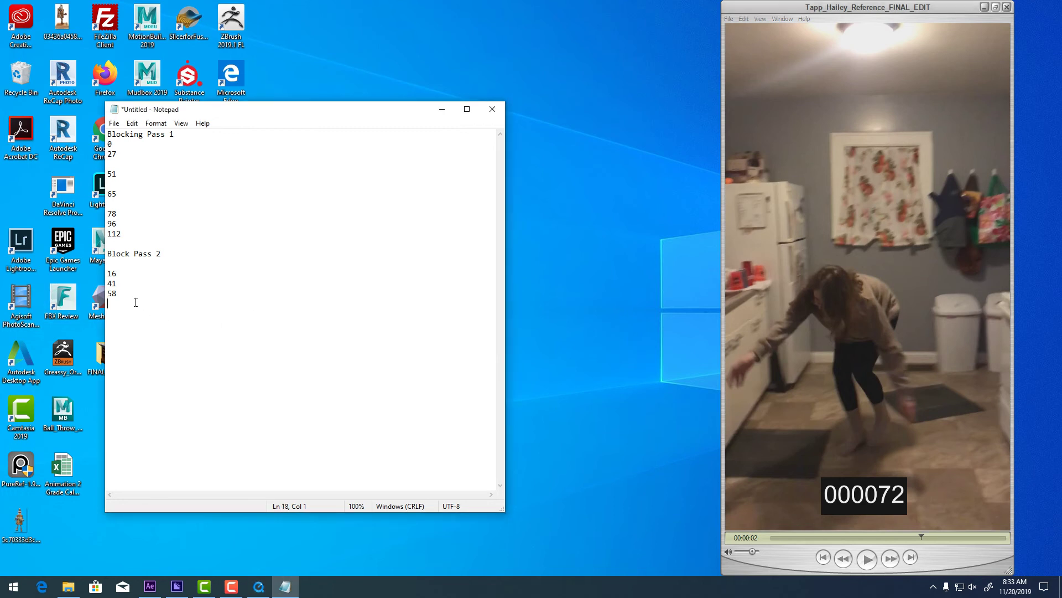
pyautogui.write('72')
pyautogui.click(136, 212)
pyautogui.press('Return')
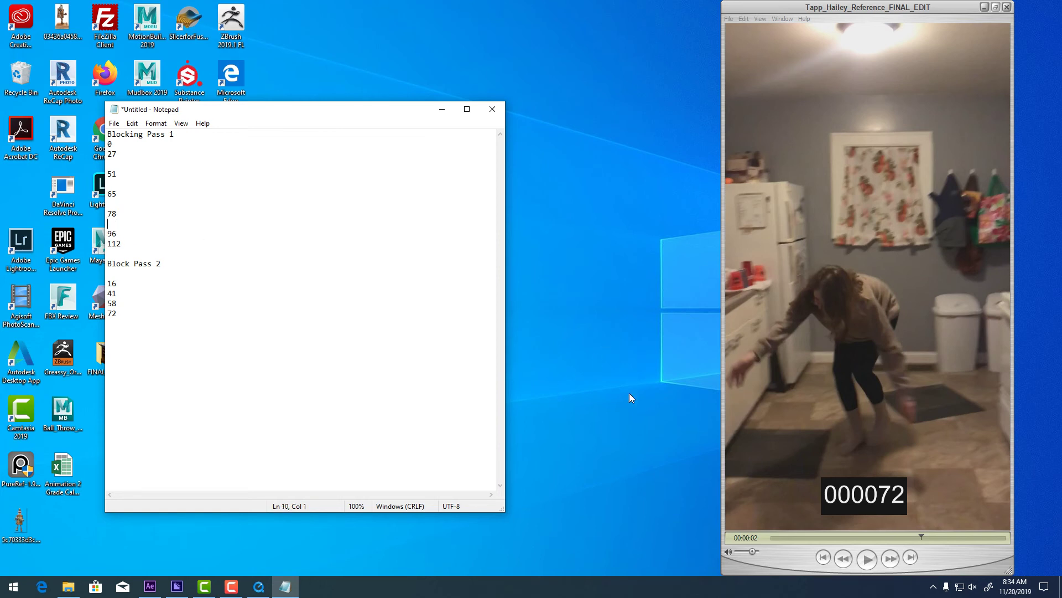
pyautogui.moveTo(922, 534); pyautogui.dragTo(958, 553)
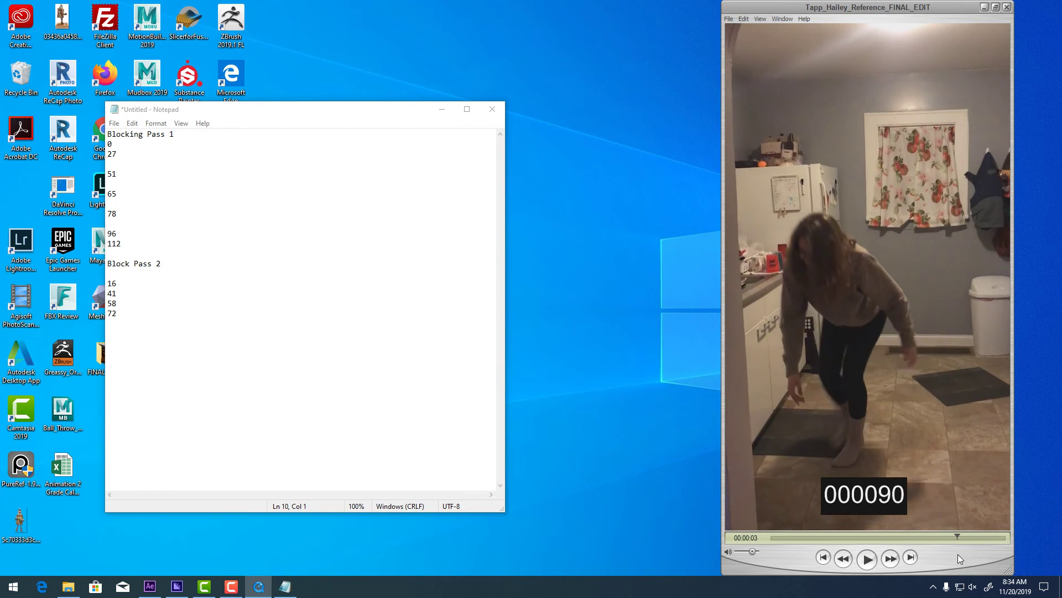
# Add 90 under Block Pass 2 and scrub the video between frames 90 and 101.
pyautogui.click(129, 321)
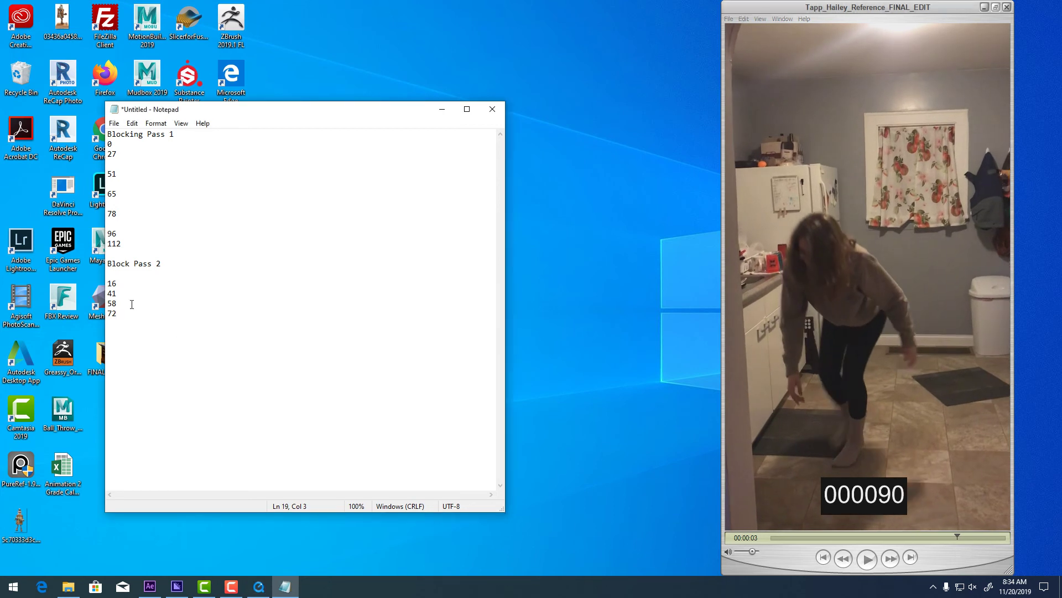
pyautogui.write('90')
pyautogui.press('Return')
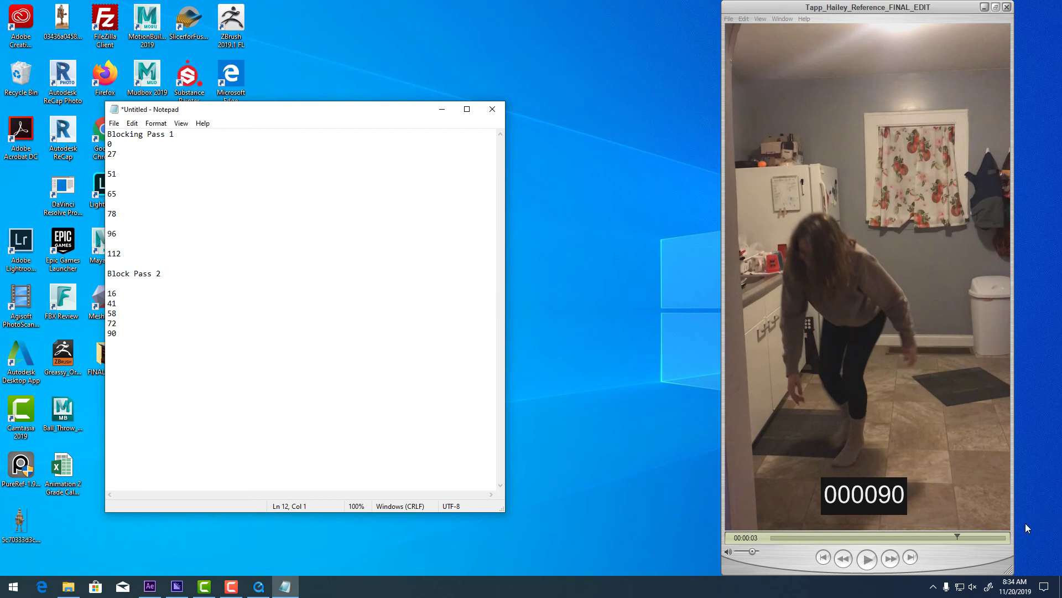
pyautogui.moveTo(963, 536); pyautogui.dragTo(986, 521)
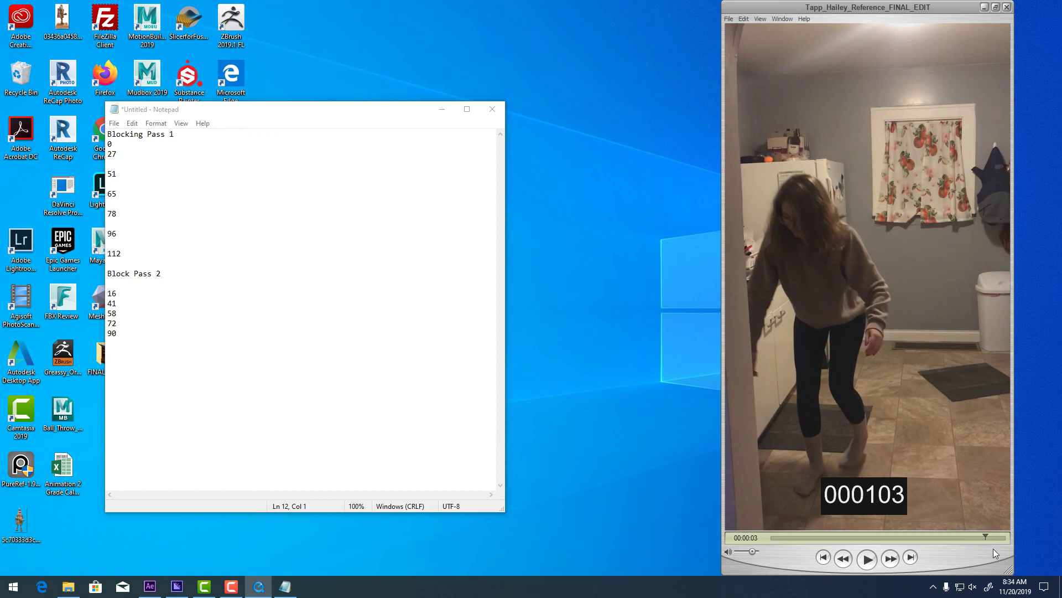
# Step the video frame by frame to frame 101 and enter 101 below 90 in Block Pass 2.
pyautogui.moveTo(985, 536); pyautogui.dragTo(980, 536)
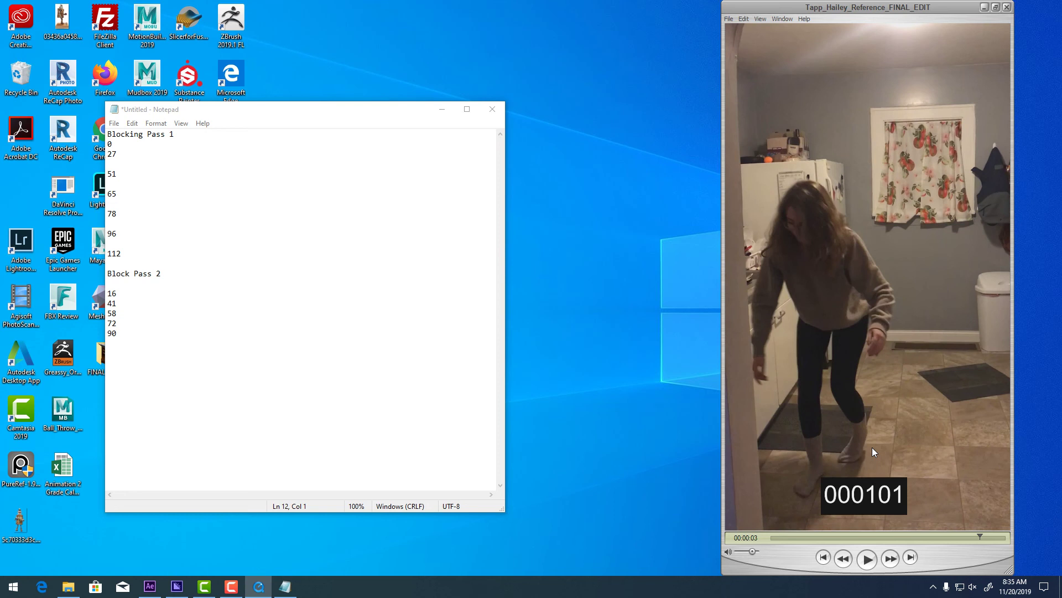
pyautogui.press('Right')
pyautogui.press('Right')
pyautogui.press('Right')
pyautogui.press('Right')
pyautogui.press('Left')
pyautogui.press('Left')
pyautogui.press('Left')
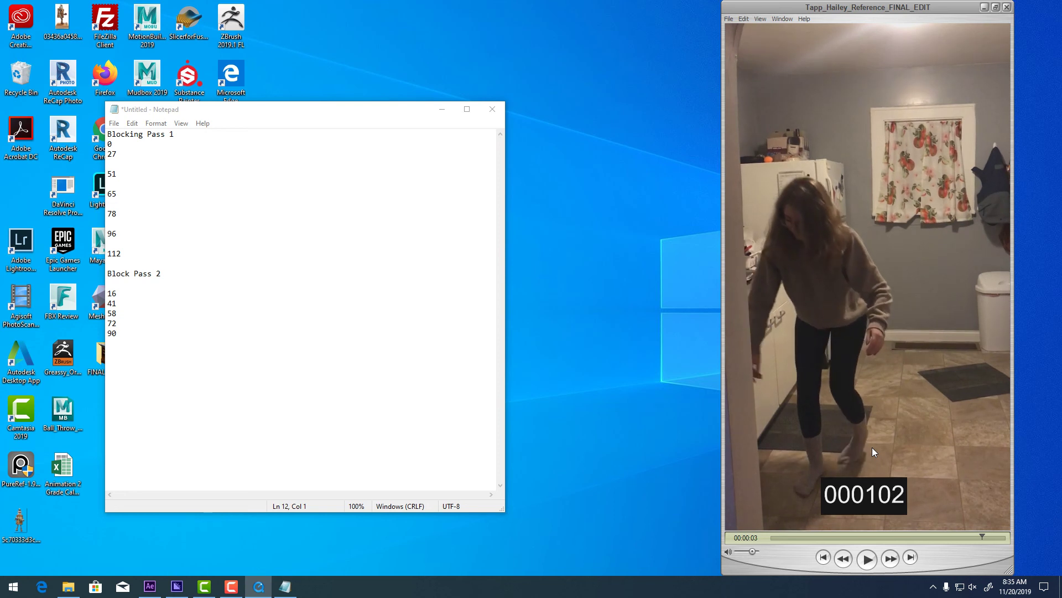
pyautogui.press('Left')
pyautogui.press('Right')
pyautogui.press('Left')
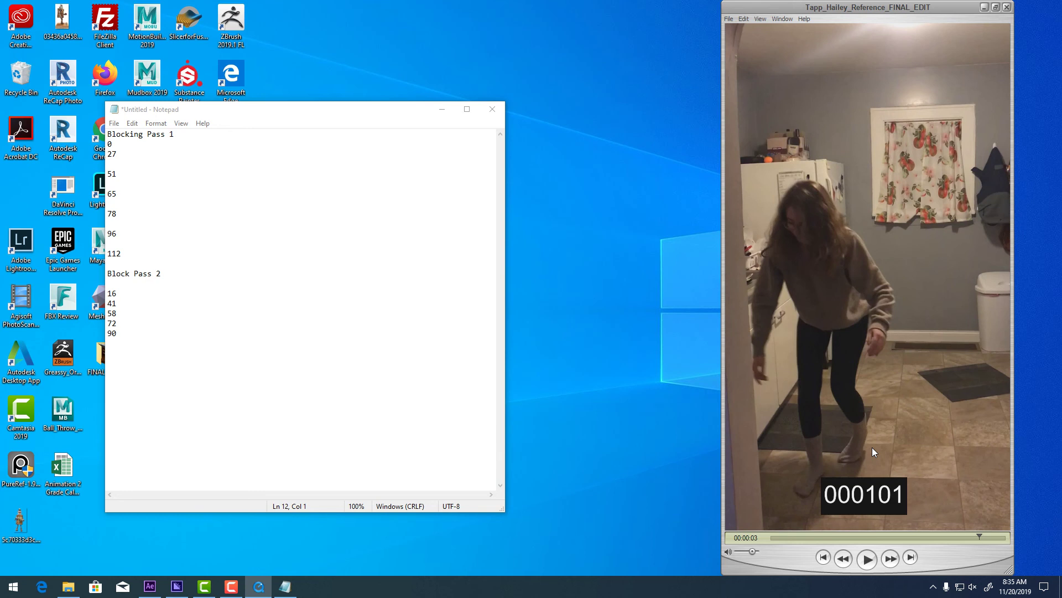
pyautogui.press('Right')
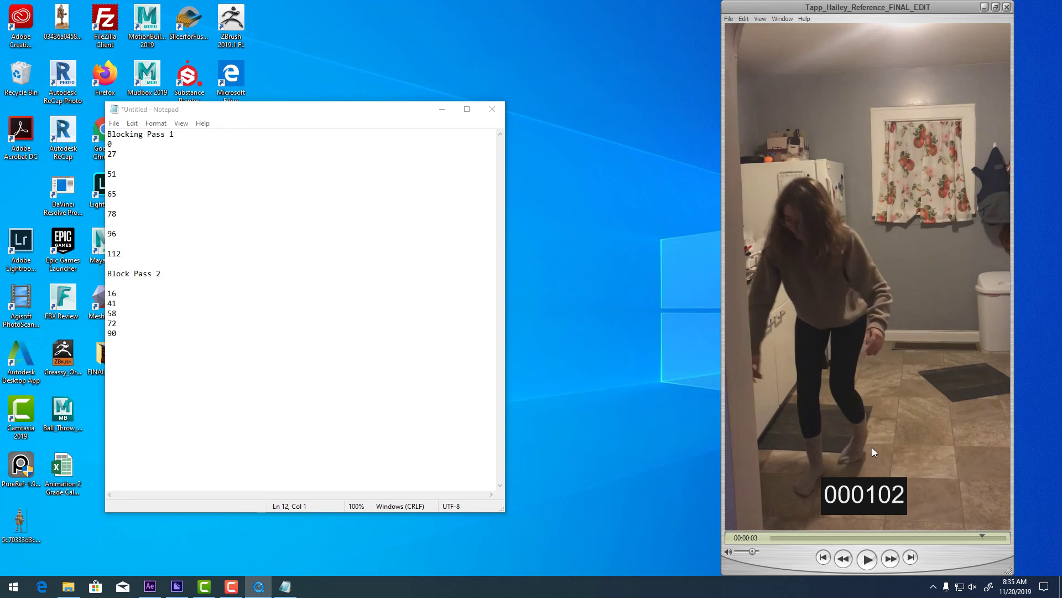
pyautogui.press('Left')
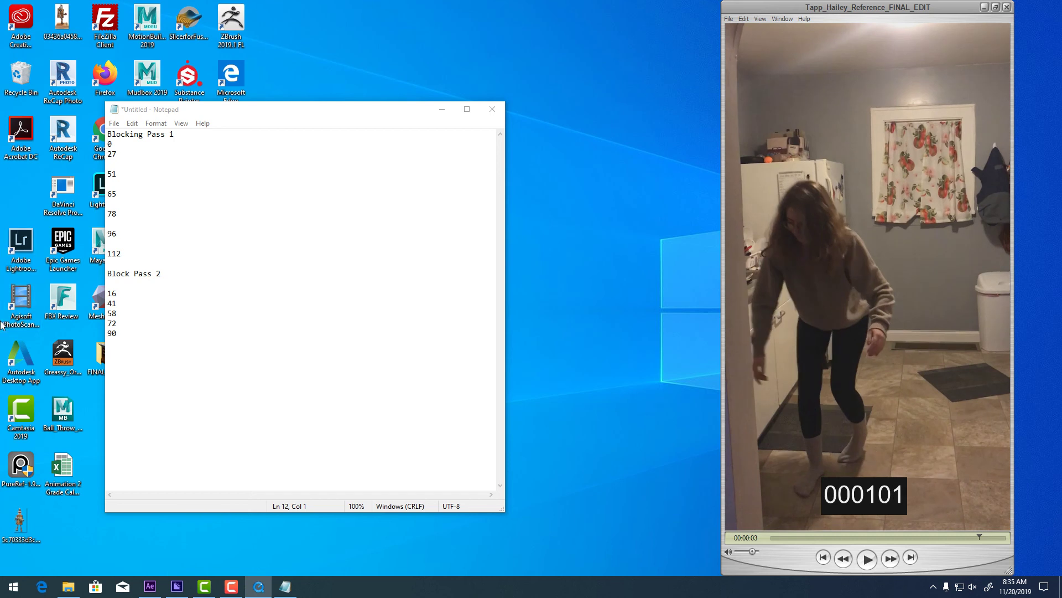
pyautogui.click(133, 350)
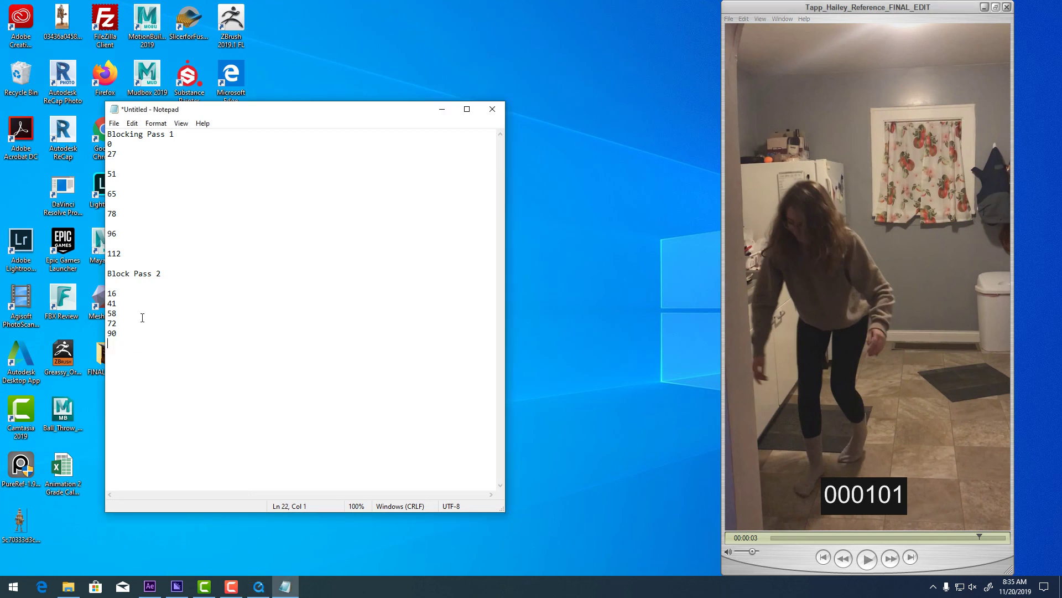
pyautogui.write('101')
# Delete the blank lines between the Blocking Pass 1 numbers and move the Notepad window toward center.
pyautogui.click(117, 160)
pyautogui.press('Delete')
pyautogui.press('Down')
pyautogui.press('Delete')
pyautogui.press('Down')
pyautogui.press('Delete')
pyautogui.press('Down')
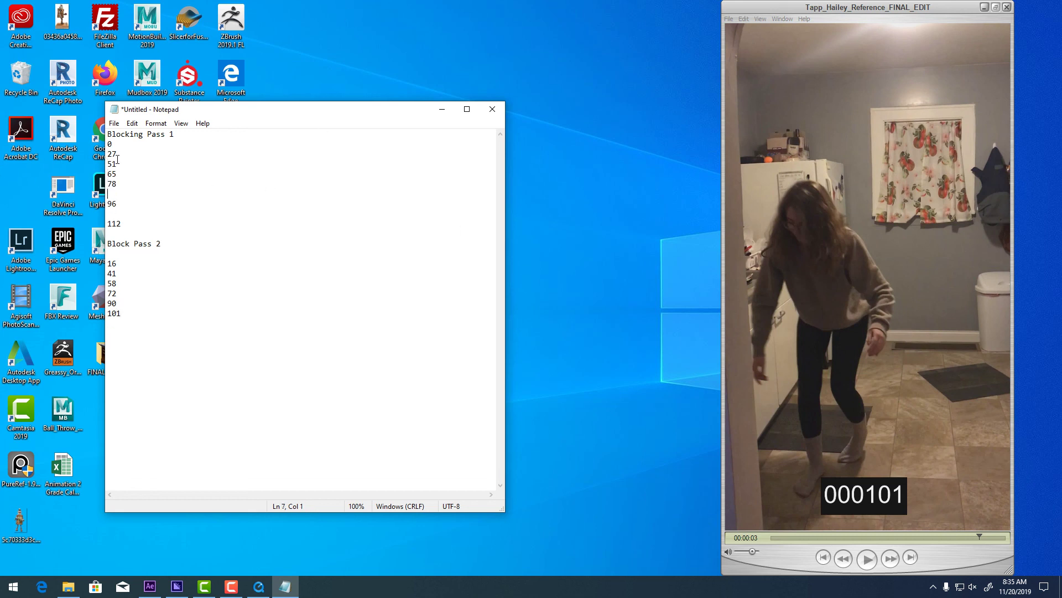
pyautogui.press('Delete')
pyautogui.press('Down')
pyautogui.press('Delete')
pyautogui.press('Down')
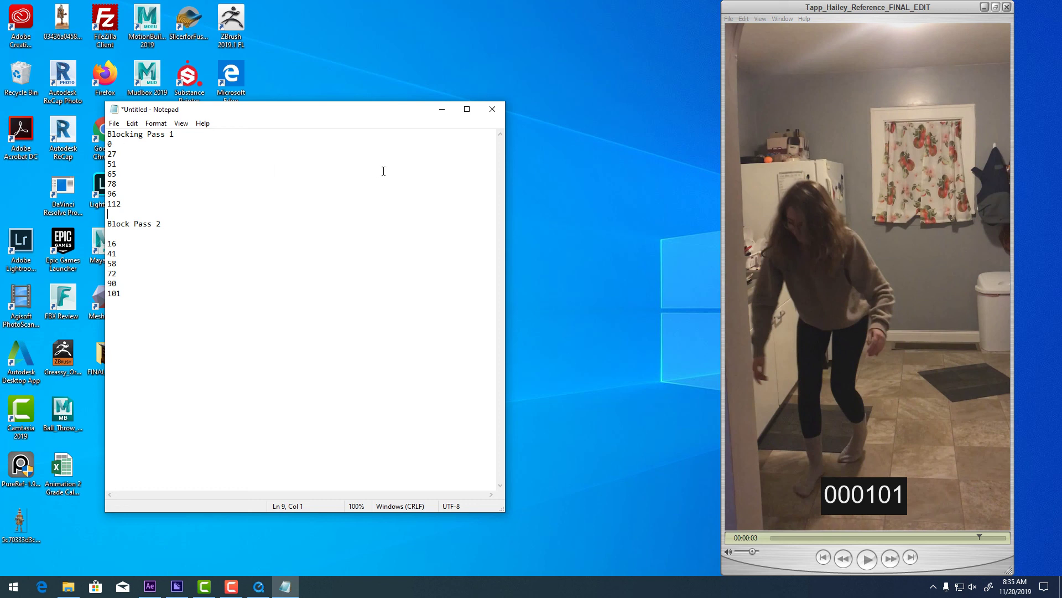
pyautogui.moveTo(216, 112); pyautogui.dragTo(407, 115)
pyautogui.click(305, 127)
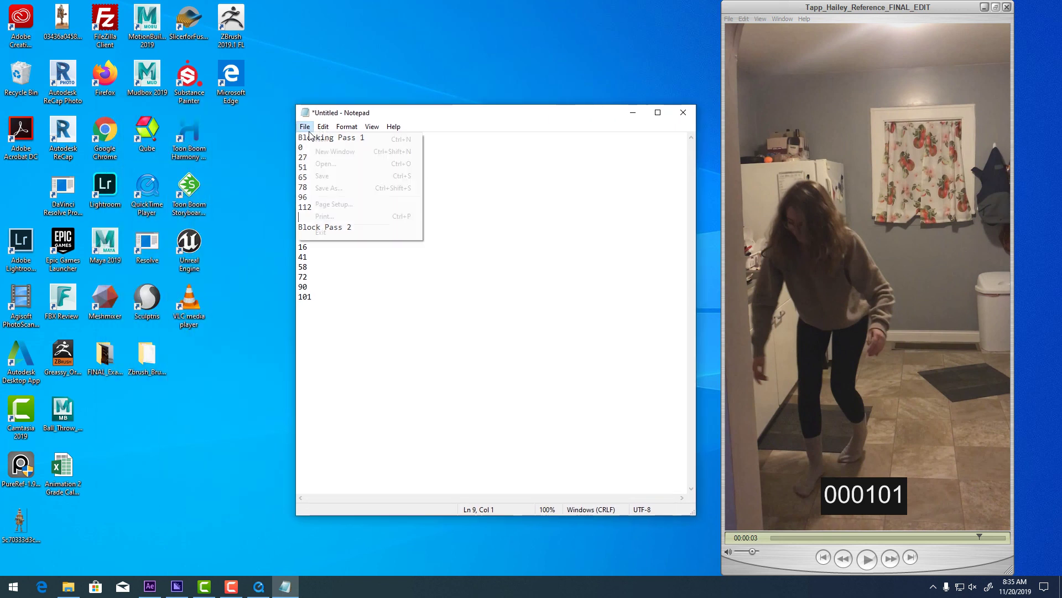
pyautogui.click(329, 188)
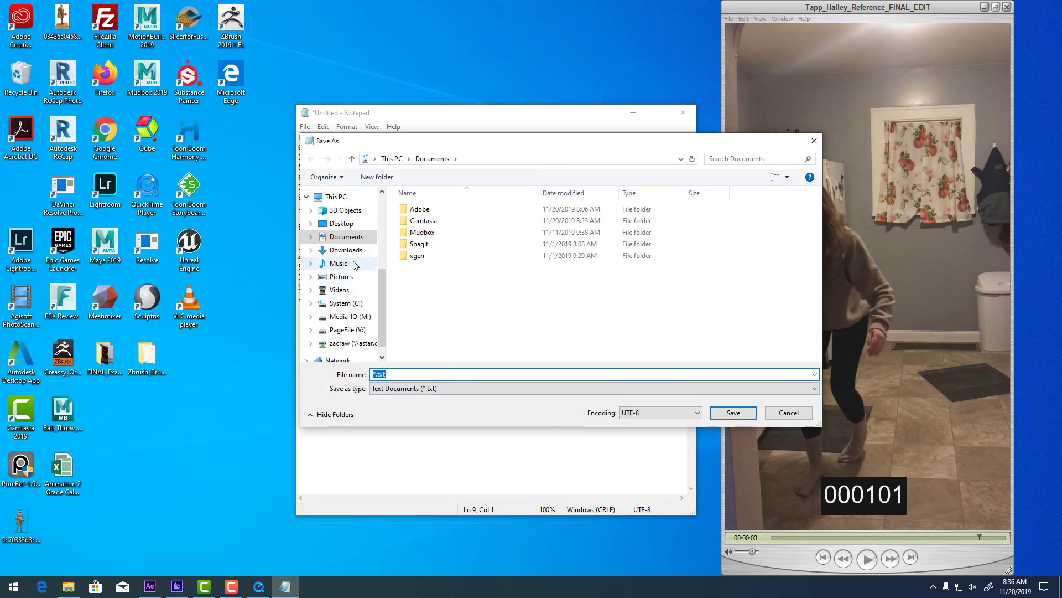
pyautogui.click(374, 376)
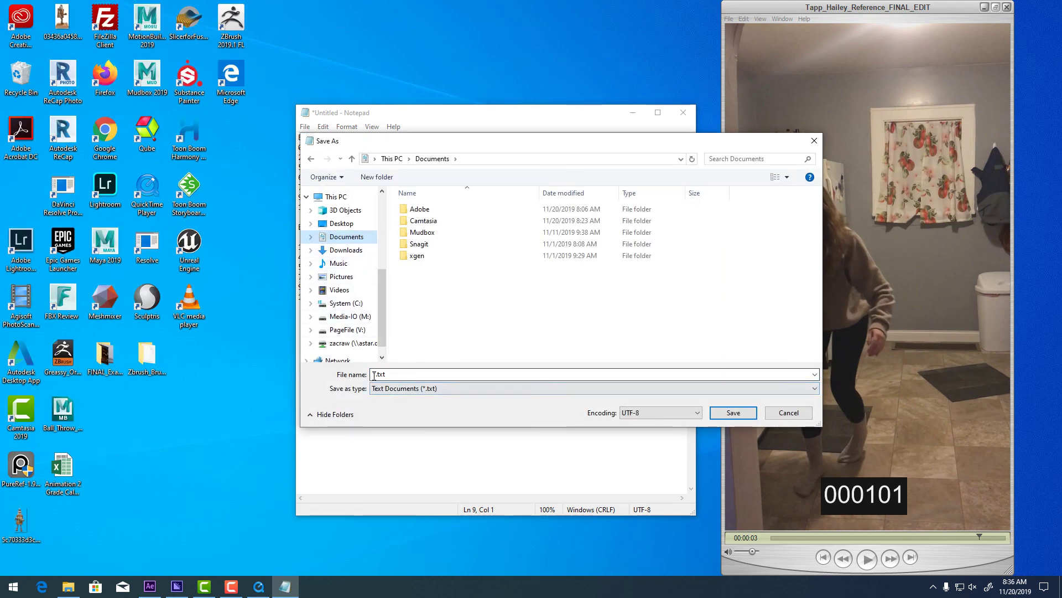
pyautogui.moveTo(375, 376); pyautogui.dragTo(312, 372)
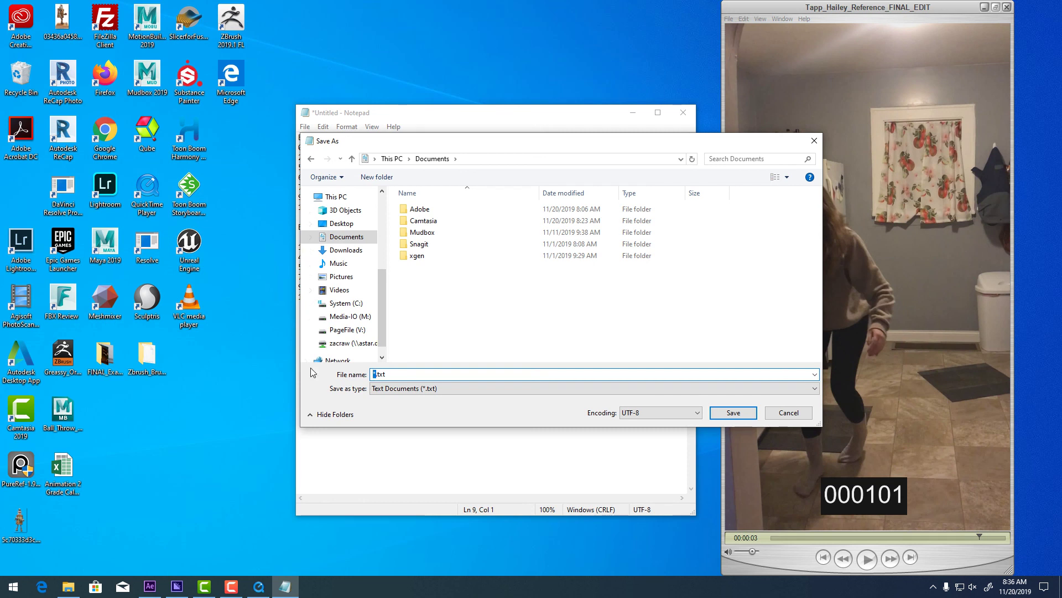
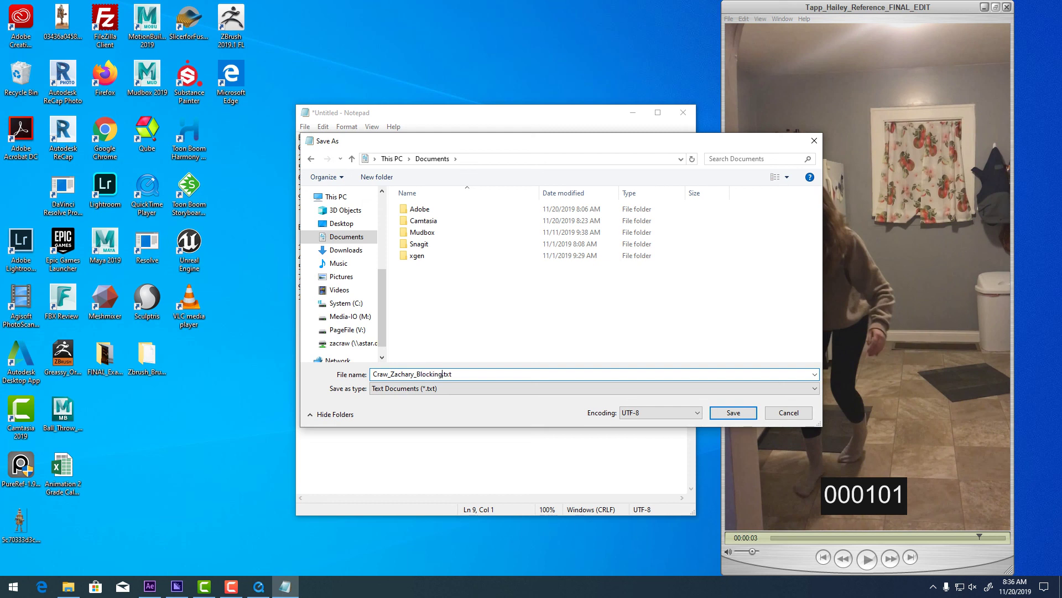
pyautogui.write('Passes')
pyautogui.click(349, 316)
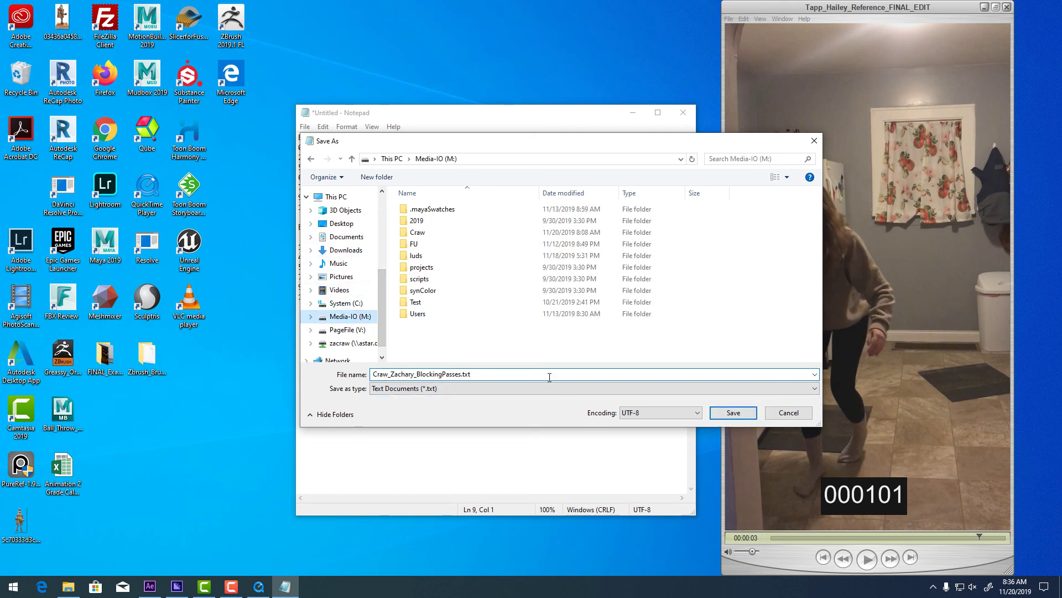
pyautogui.doubleClick(412, 235)
pyautogui.click(734, 413)
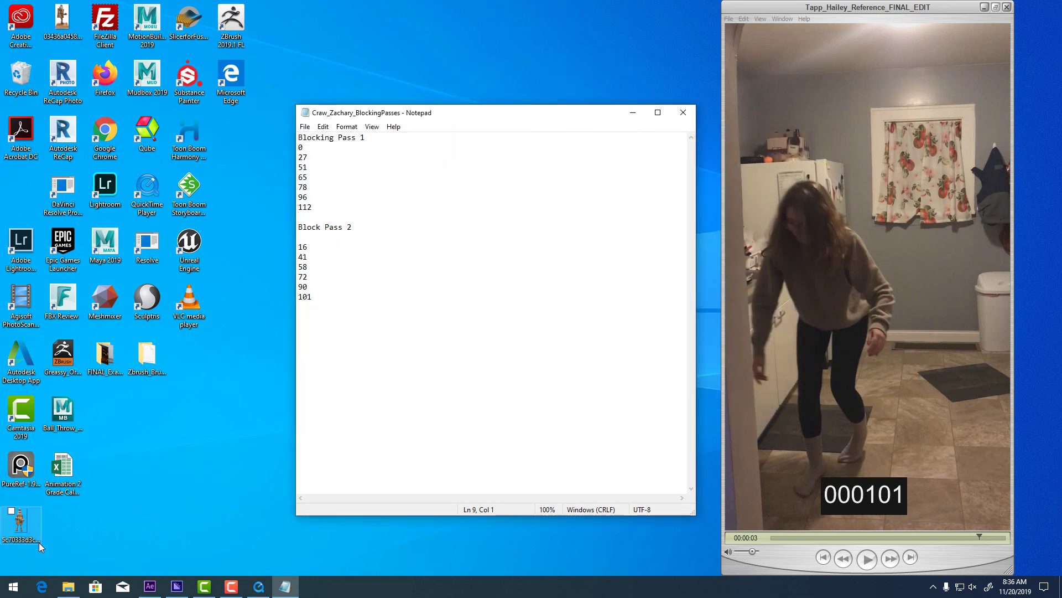
# In File Explorer, open Media-IO (M:) > Craw and open the saved BlockingPasses text file to check it.
pyautogui.click(68, 587)
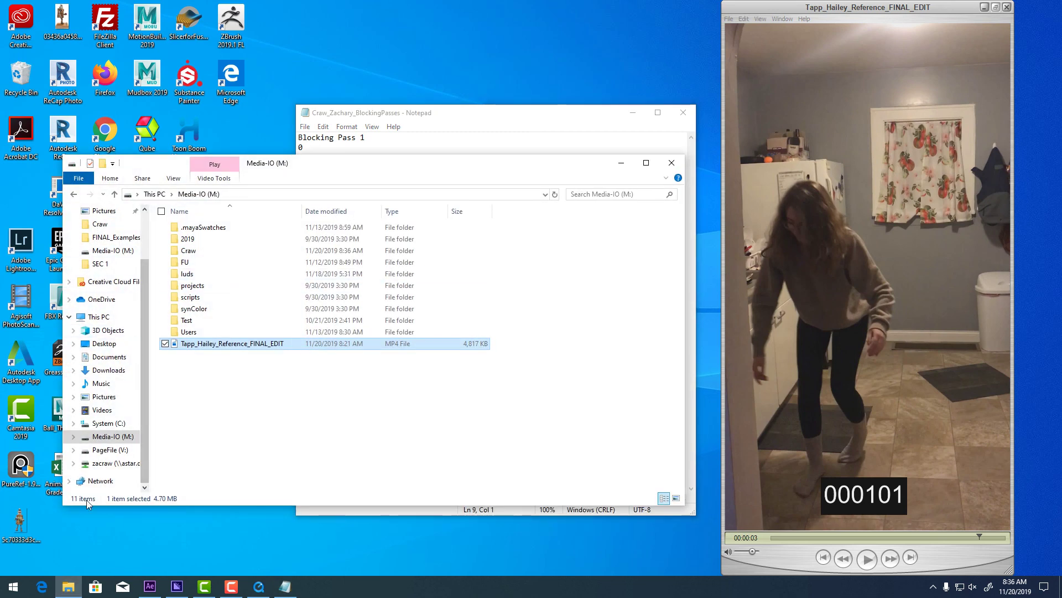
pyautogui.click(213, 356)
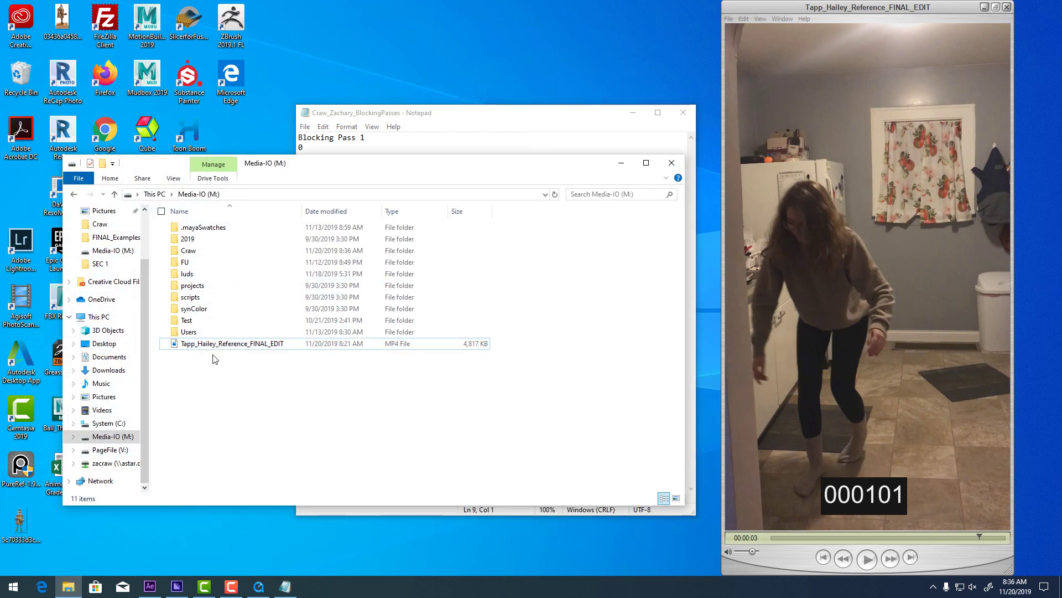
pyautogui.click(111, 436)
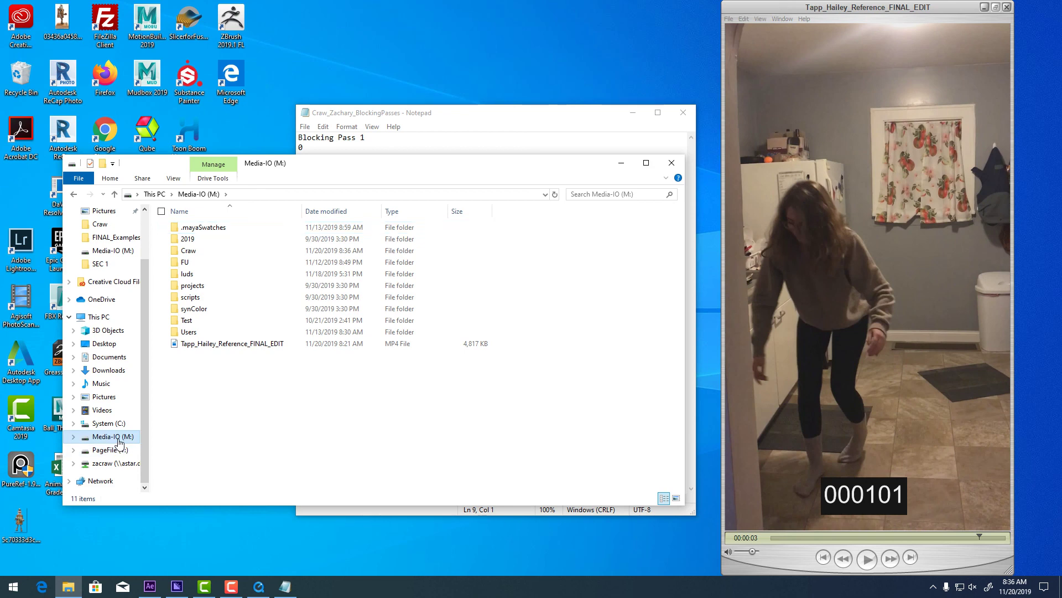
pyautogui.doubleClick(224, 250)
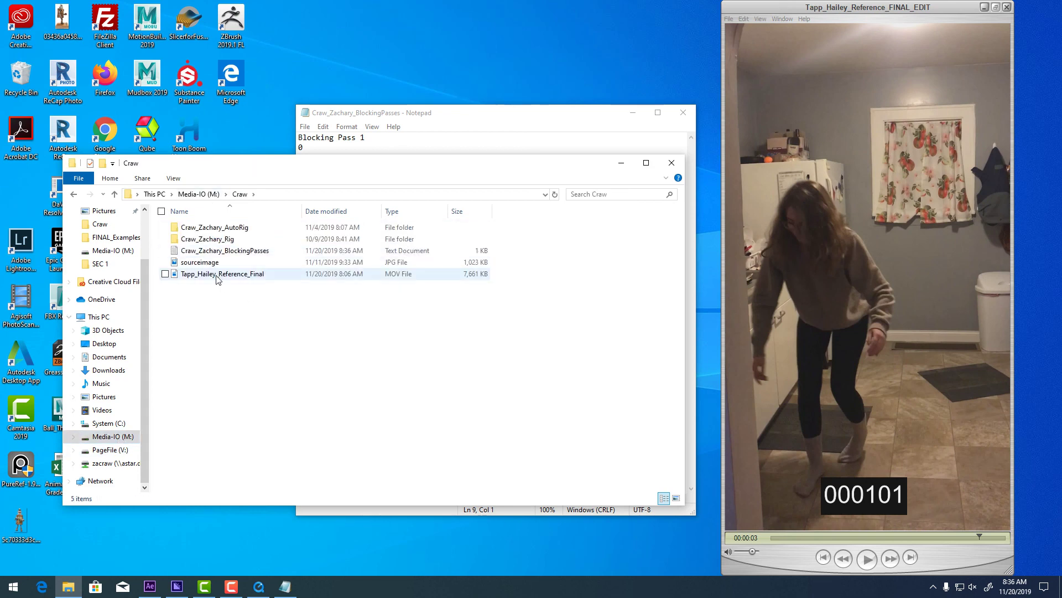
pyautogui.click(203, 252)
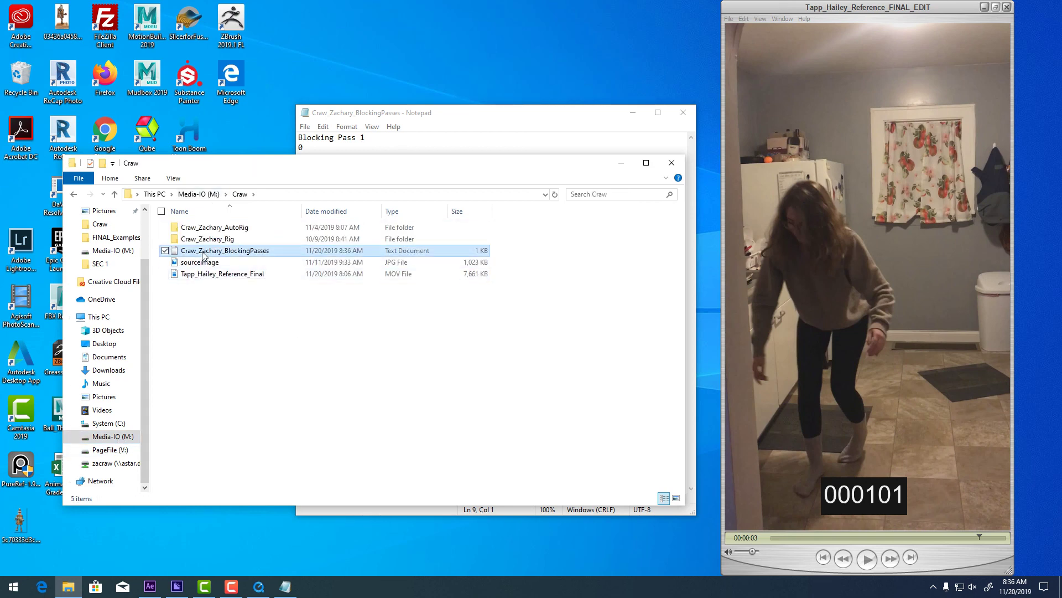
pyautogui.doubleClick(203, 252)
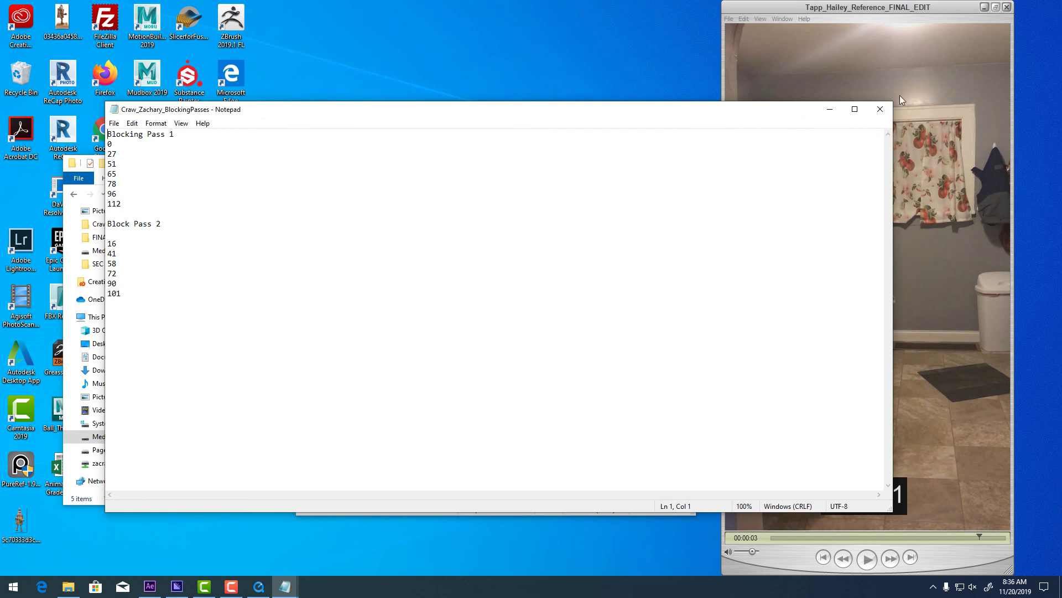
# Close the checked text file, the QuickTime reference video player and the remaining windows.
pyautogui.click(879, 109)
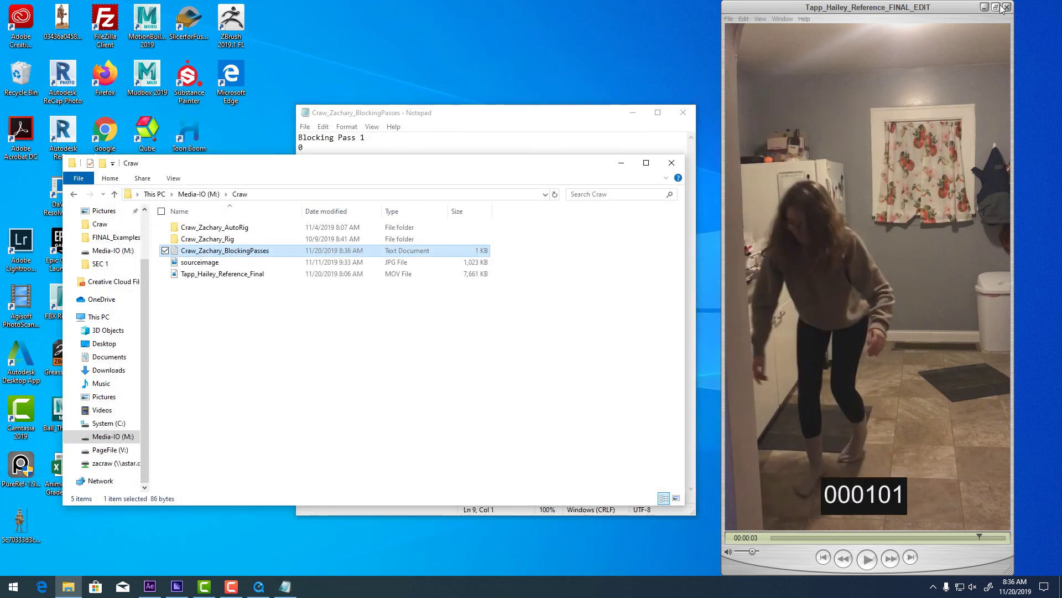
pyautogui.click(1007, 7)
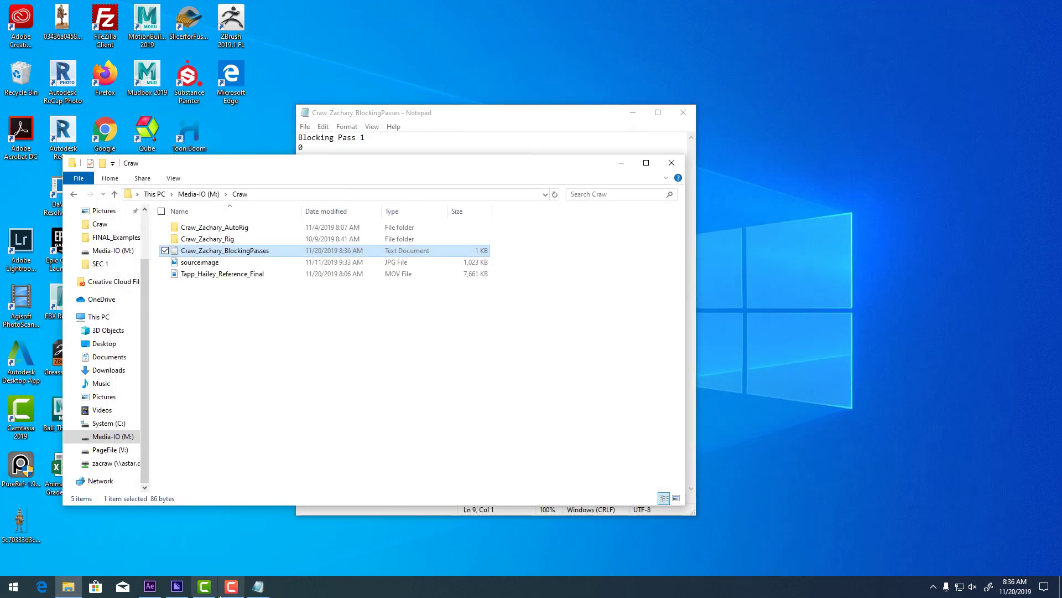
pyautogui.click(204, 586)
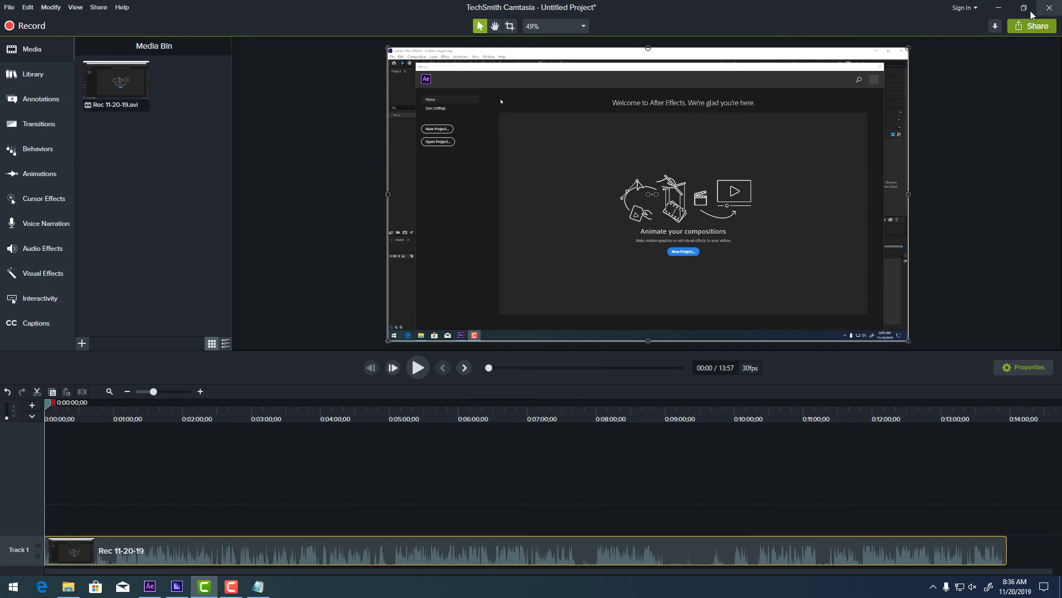
pyautogui.click(998, 8)
pyautogui.click(237, 589)
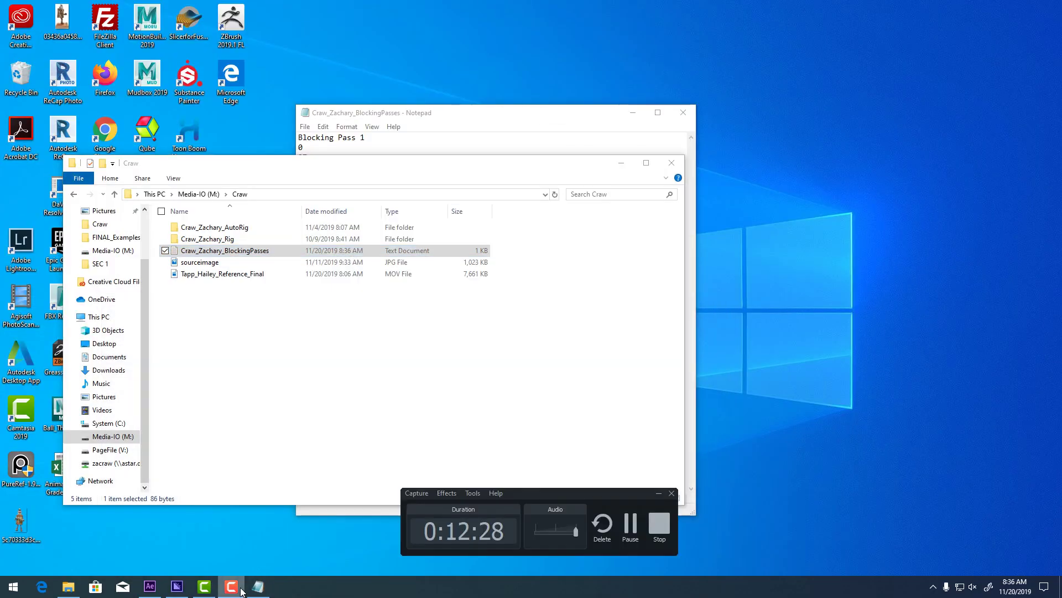